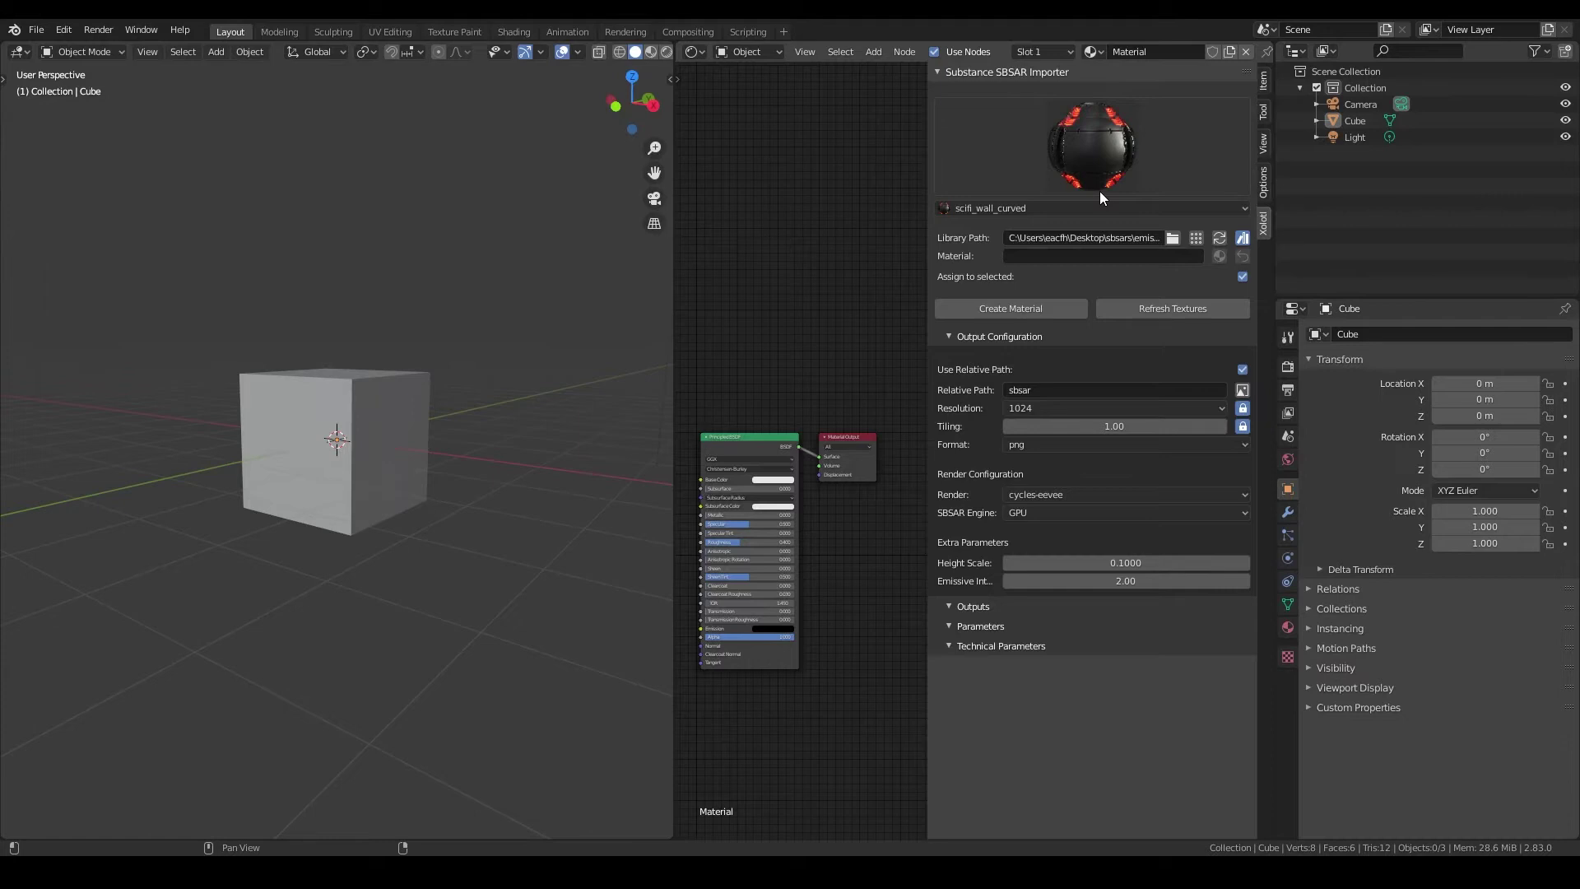
Step: Toggle the importer to single-file mode, then back to Library Path mode showing scifi_wall_curved
{"action": "left_click", "coordinate": [1242, 239]}
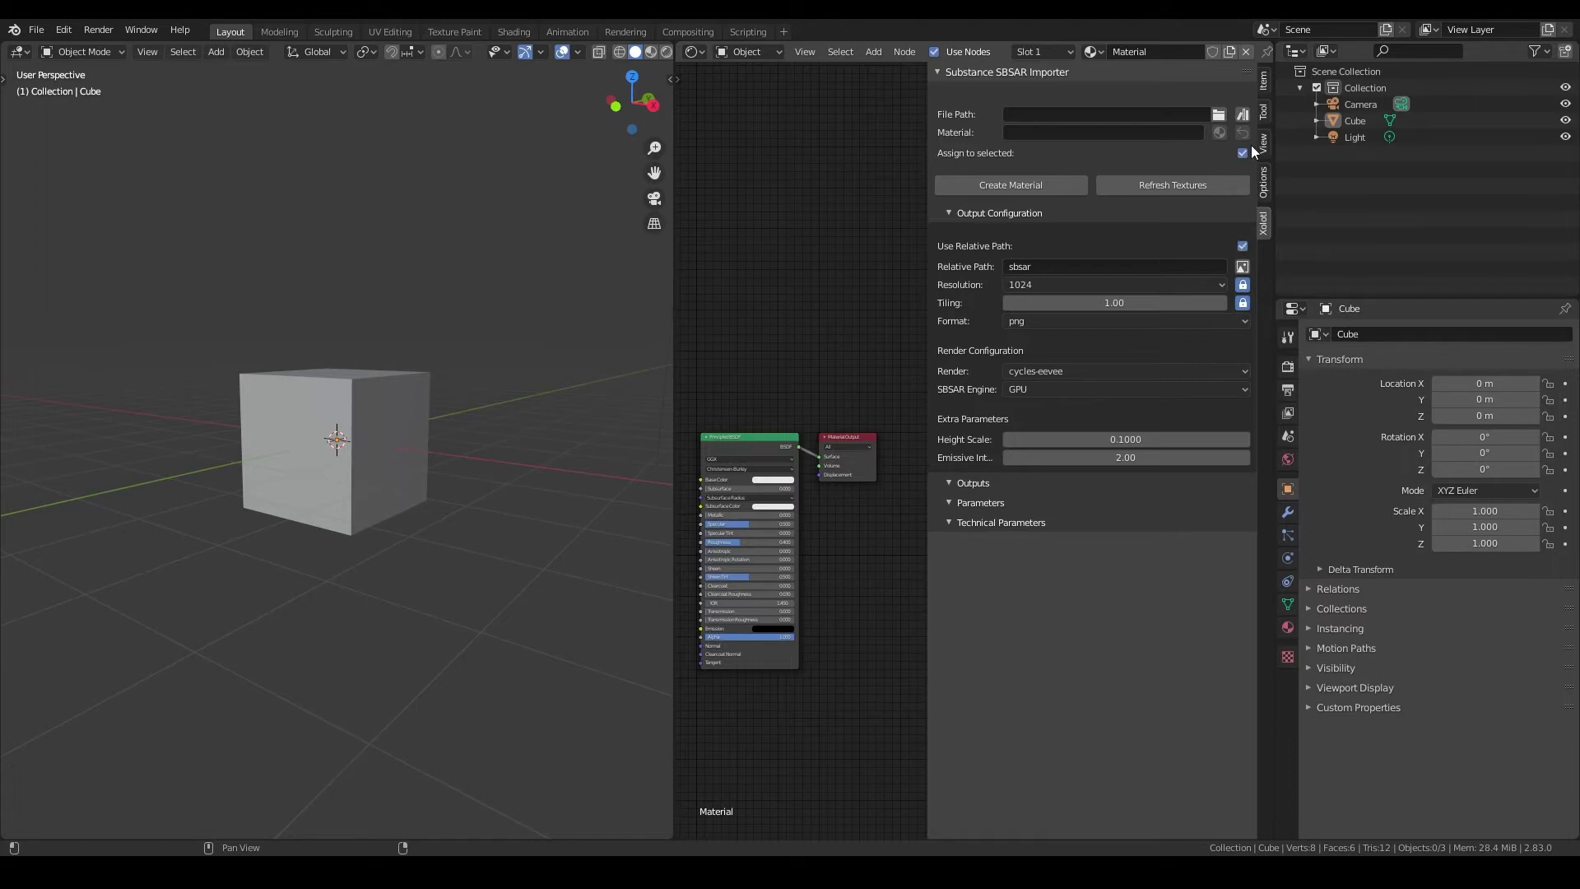
{"action": "left_click", "coordinate": [1246, 117]}
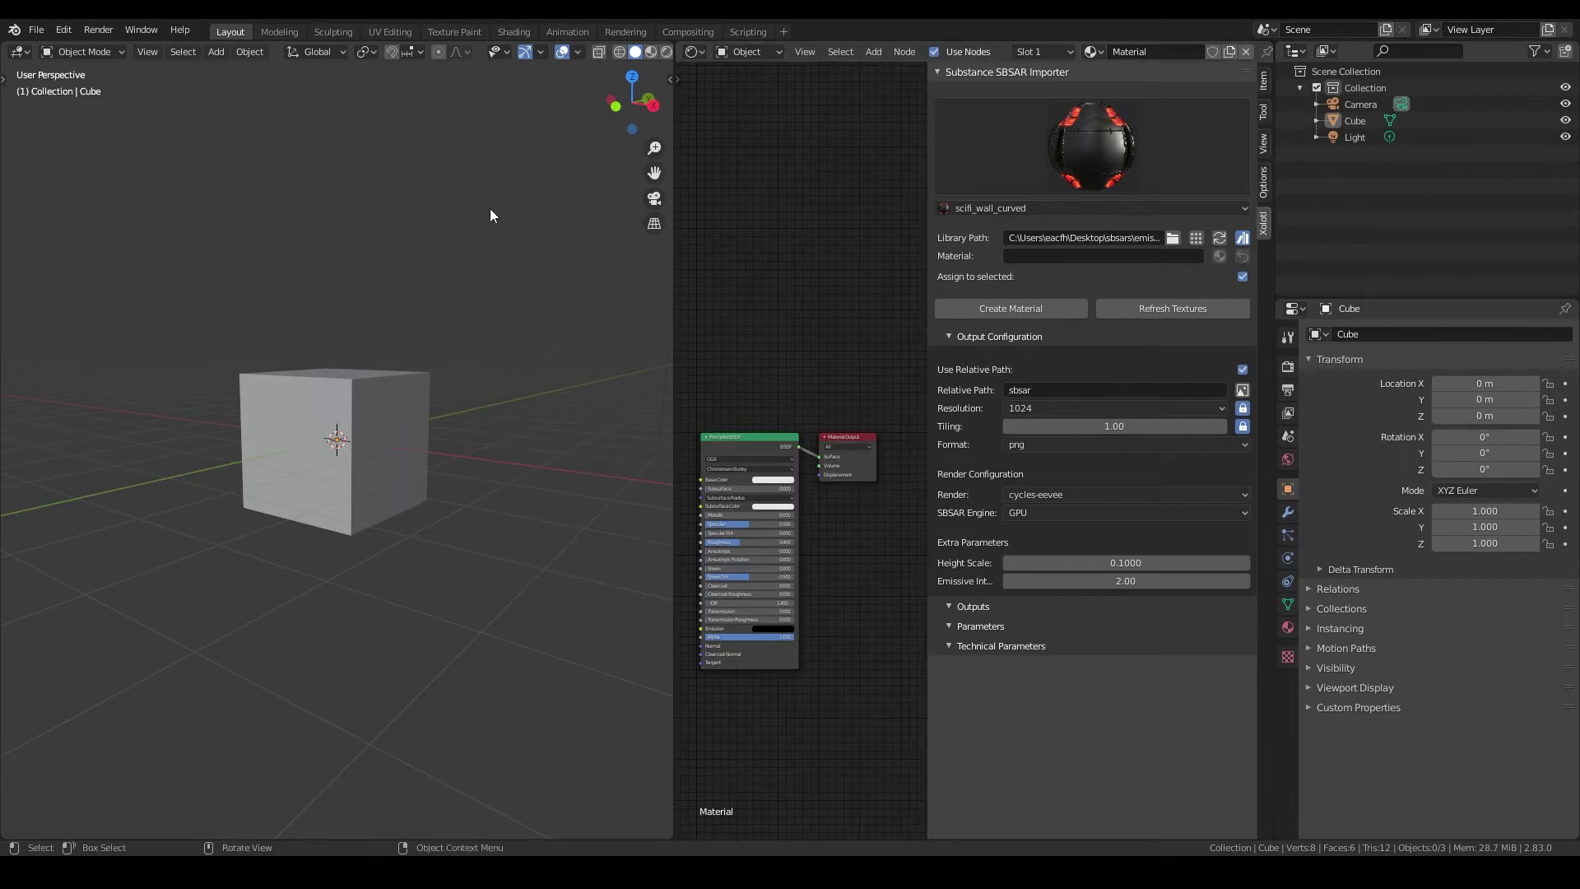
{"action": "left_click", "coordinate": [64, 31]}
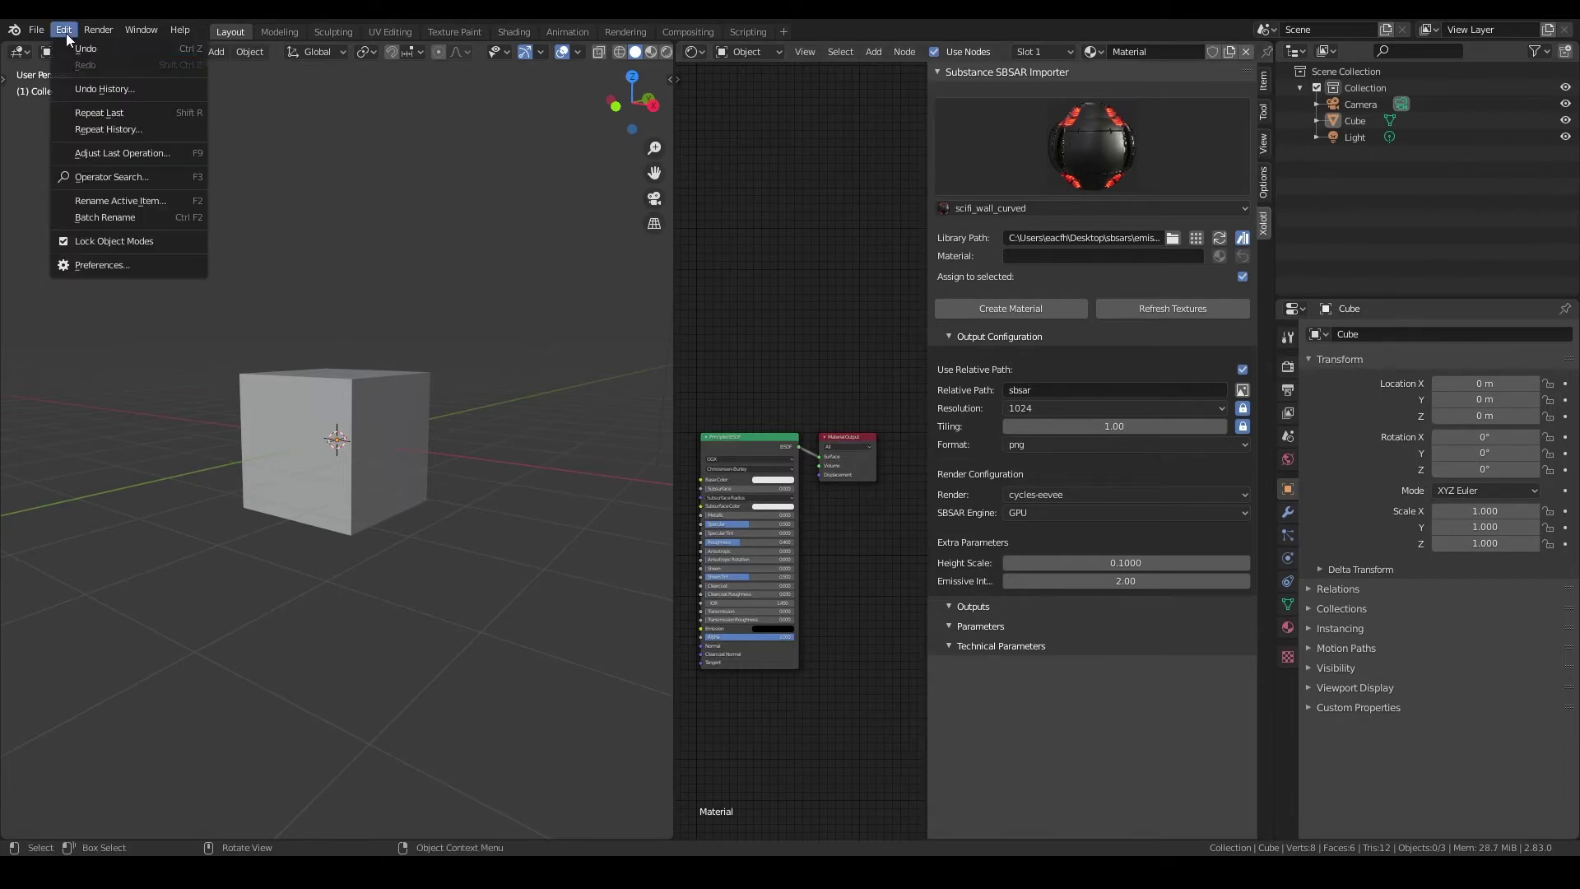
{"action": "left_click", "coordinate": [109, 261]}
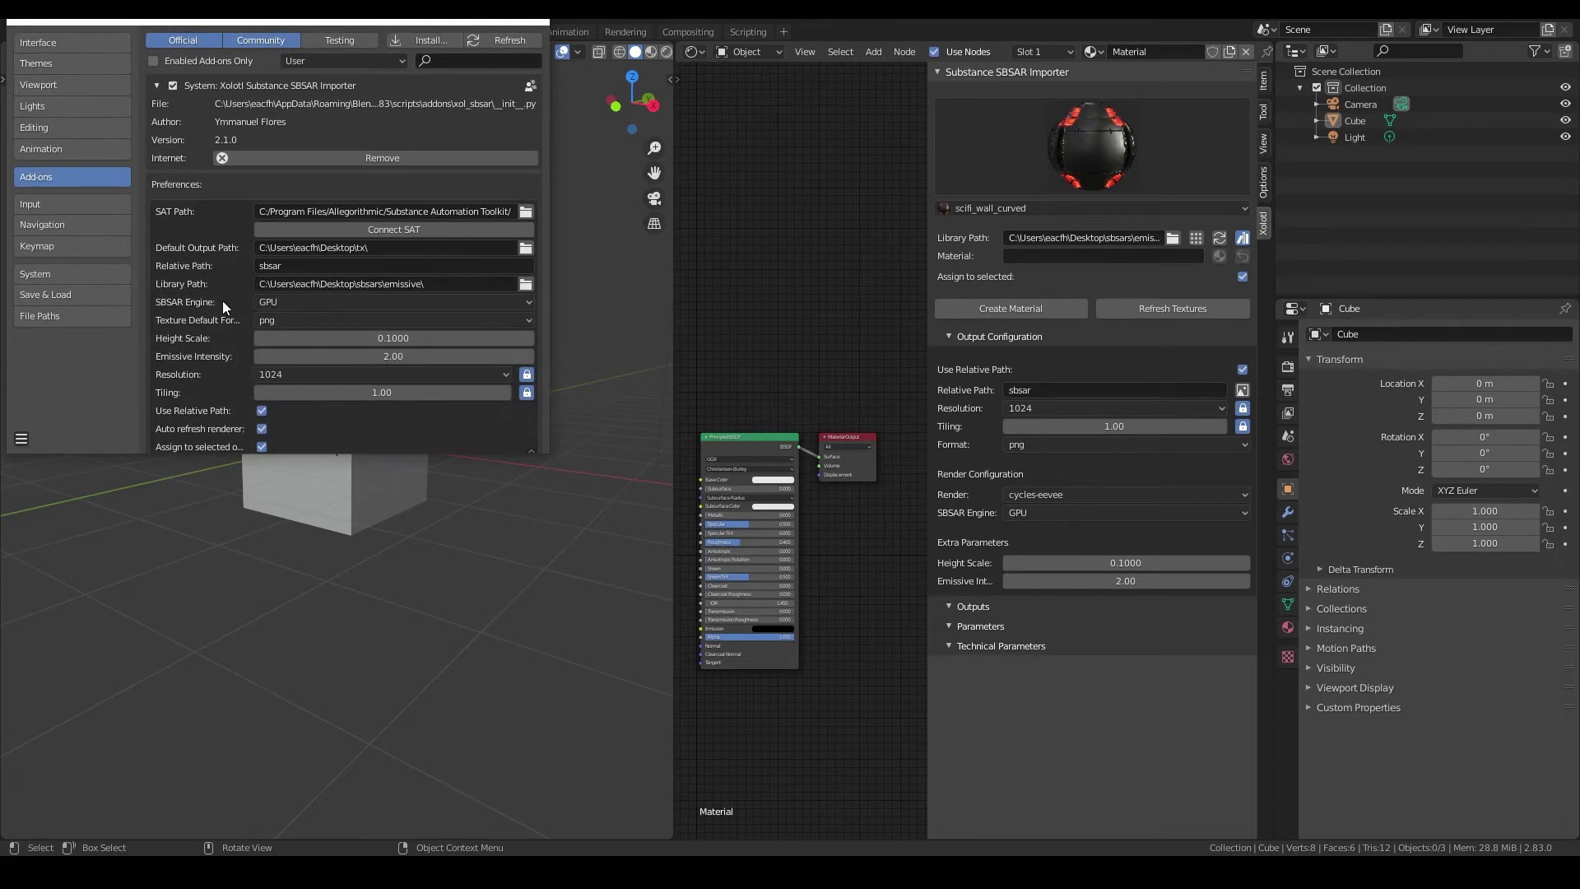
{"action": "left_click", "coordinate": [532, 20]}
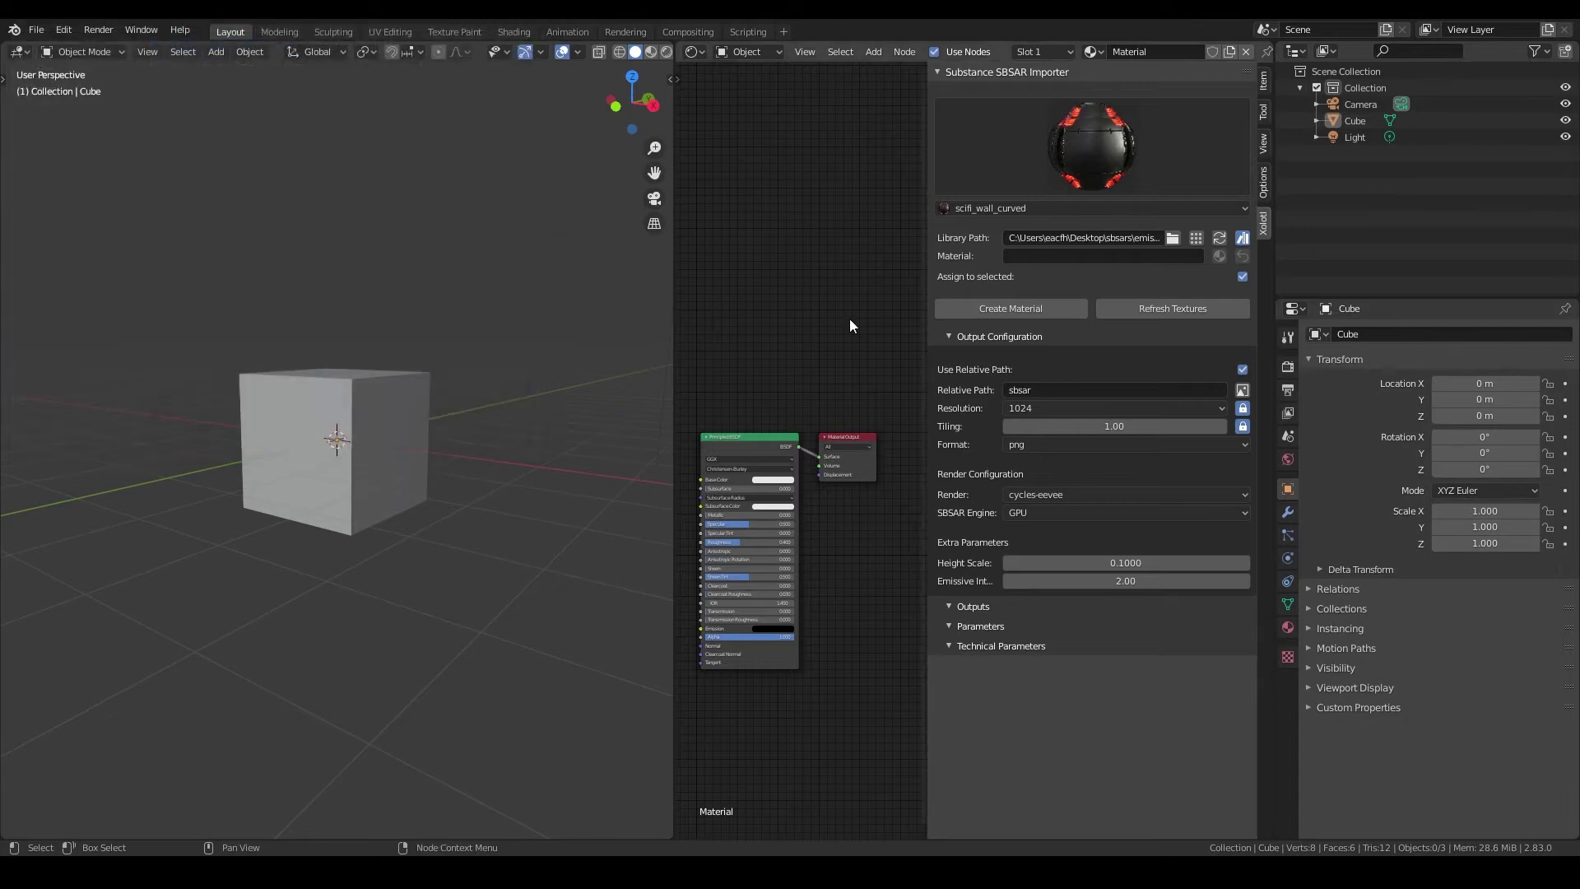
Step: Browse the current library's previews and names, then load the opacity folder and browse it
{"action": "left_click", "coordinate": [1109, 180]}
{"action": "left_click", "coordinate": [1044, 207]}
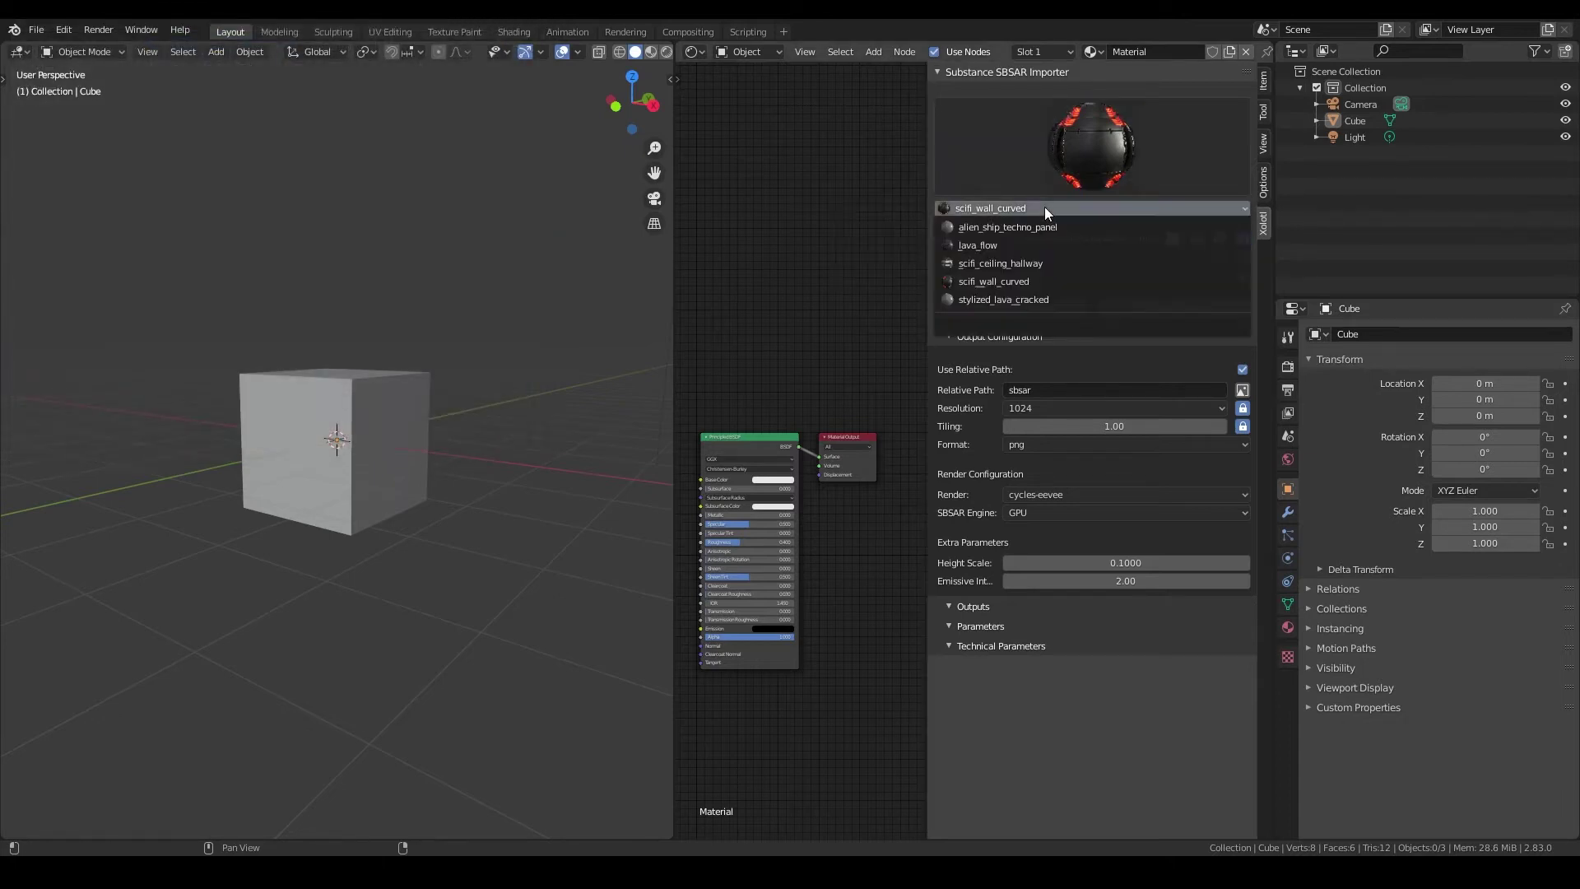
{"action": "left_click", "coordinate": [1044, 206]}
{"action": "left_click", "coordinate": [1168, 239]}
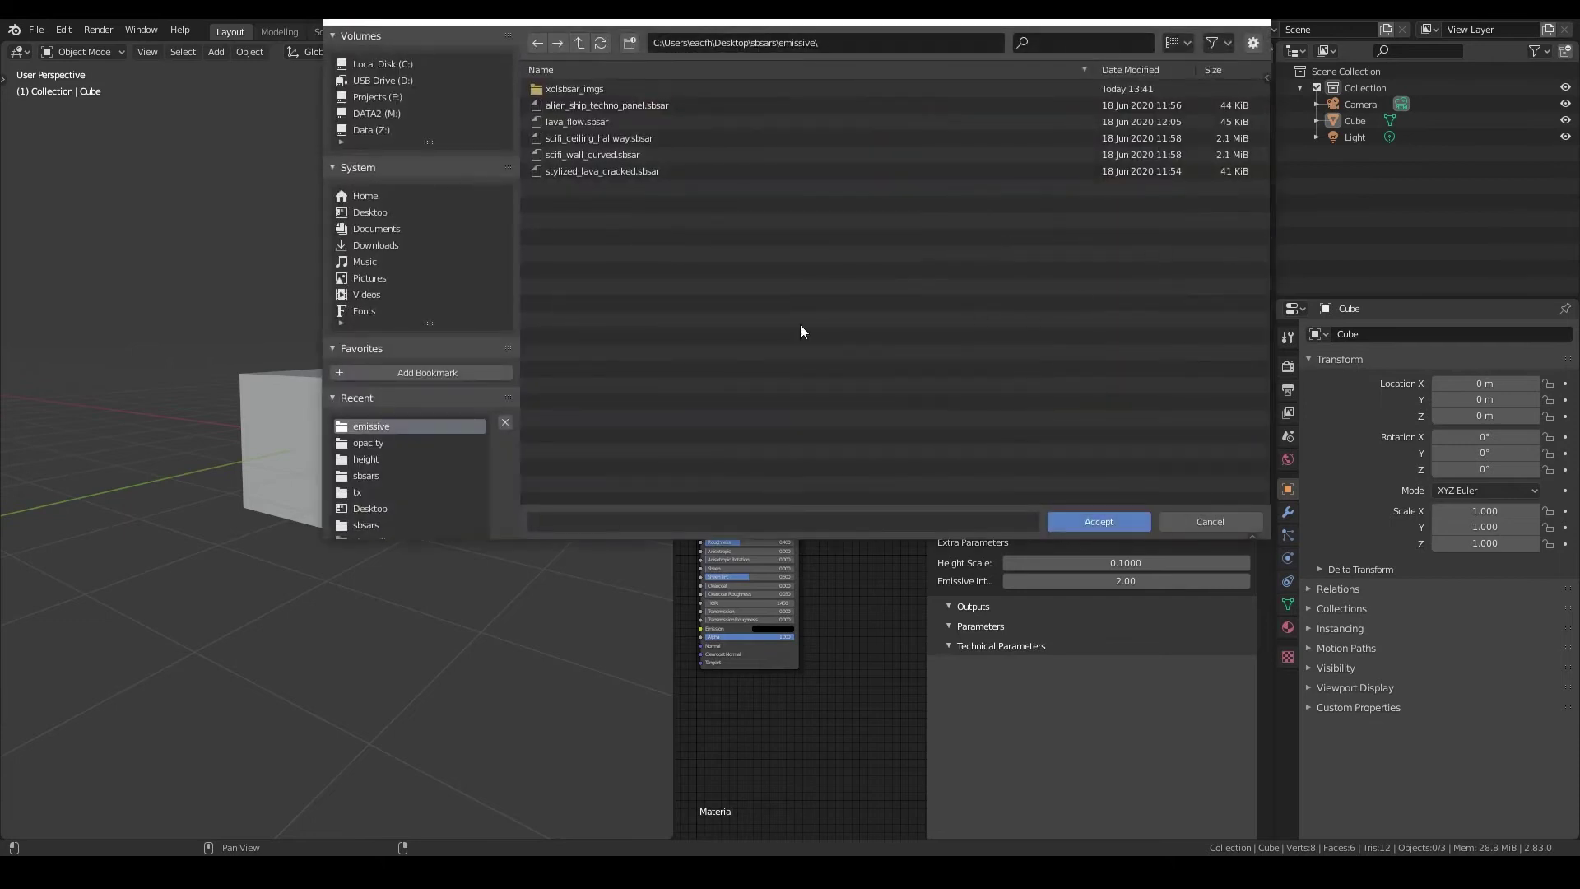
{"action": "left_click", "coordinate": [395, 441]}
{"action": "left_click", "coordinate": [1069, 520]}
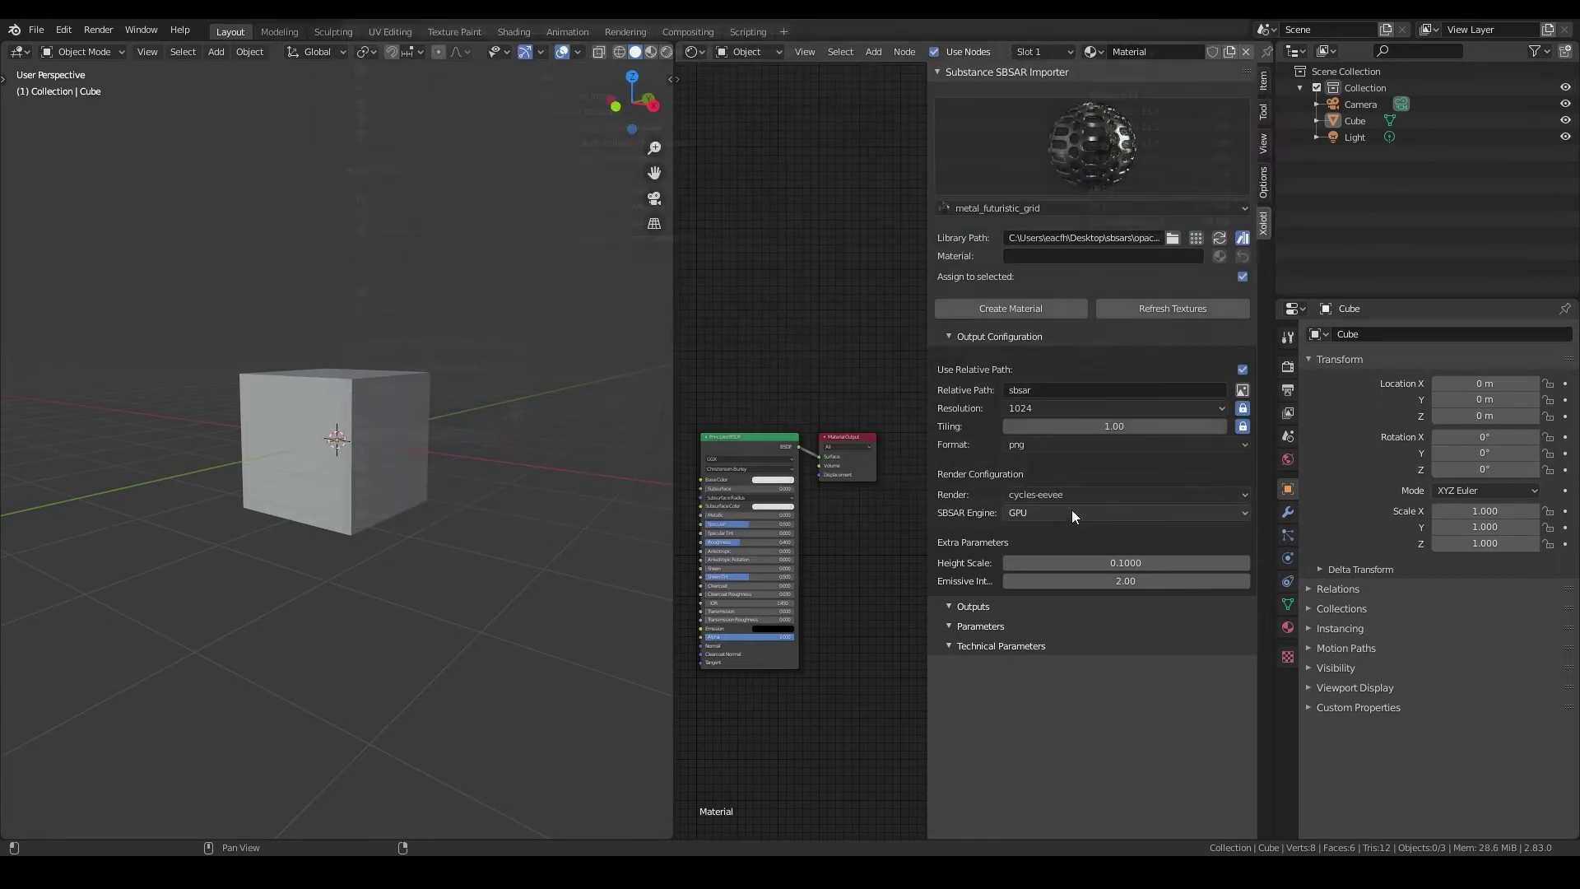
{"action": "left_click", "coordinate": [1094, 164]}
{"action": "left_click", "coordinate": [1095, 164]}
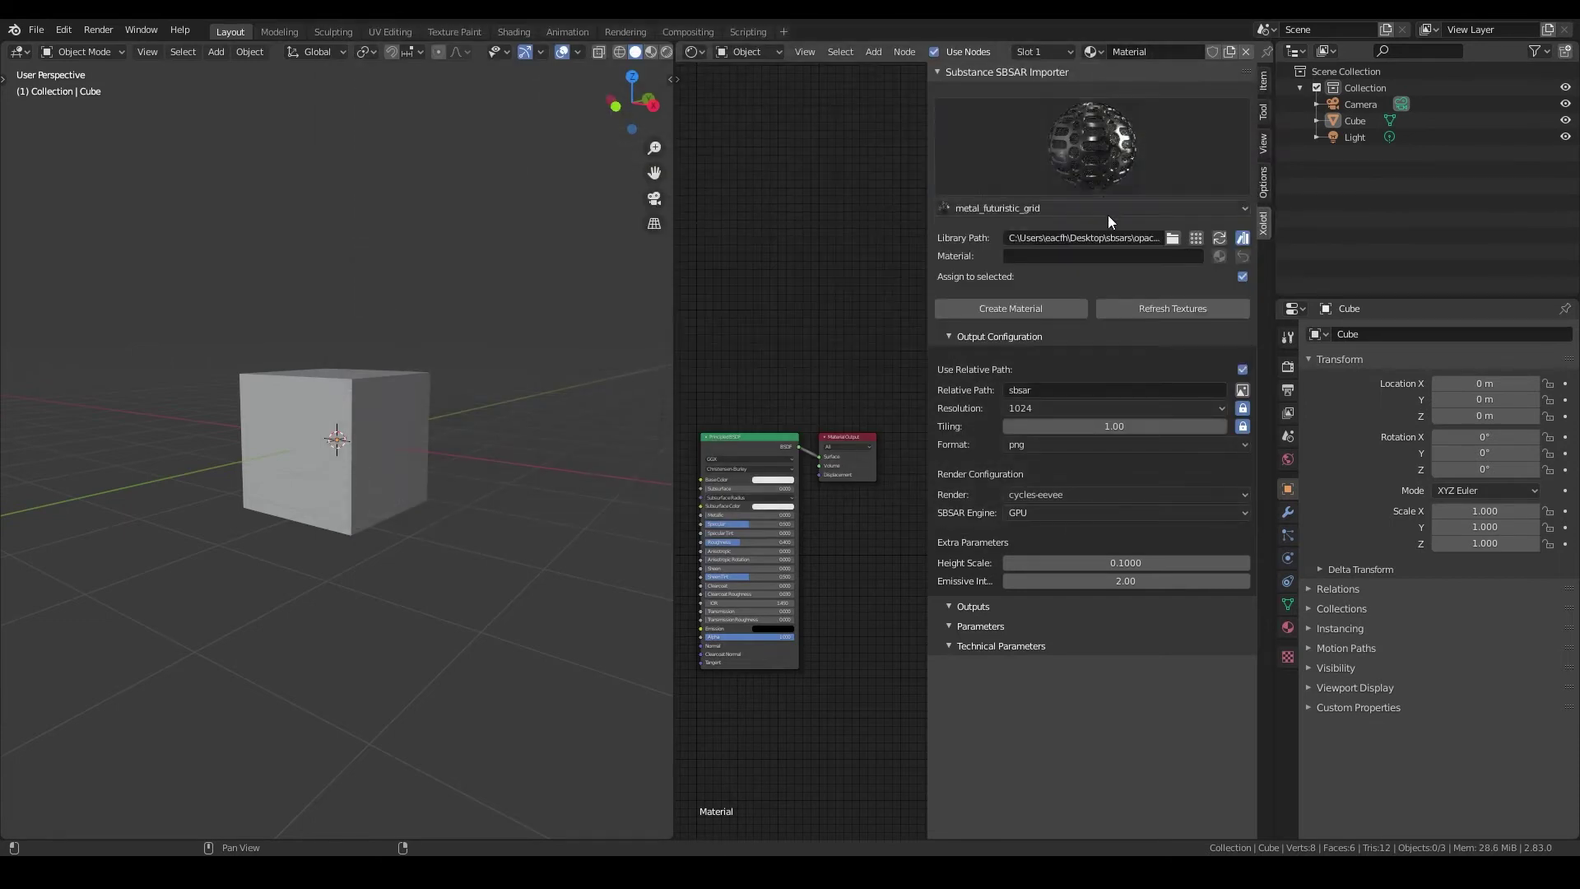
{"action": "left_click", "coordinate": [1163, 209]}
{"action": "left_click", "coordinate": [1163, 212]}
Step: Switch the library path to the height folder and browse its preview gallery and material names
{"action": "left_click", "coordinate": [1177, 237]}
{"action": "left_click", "coordinate": [379, 457]}
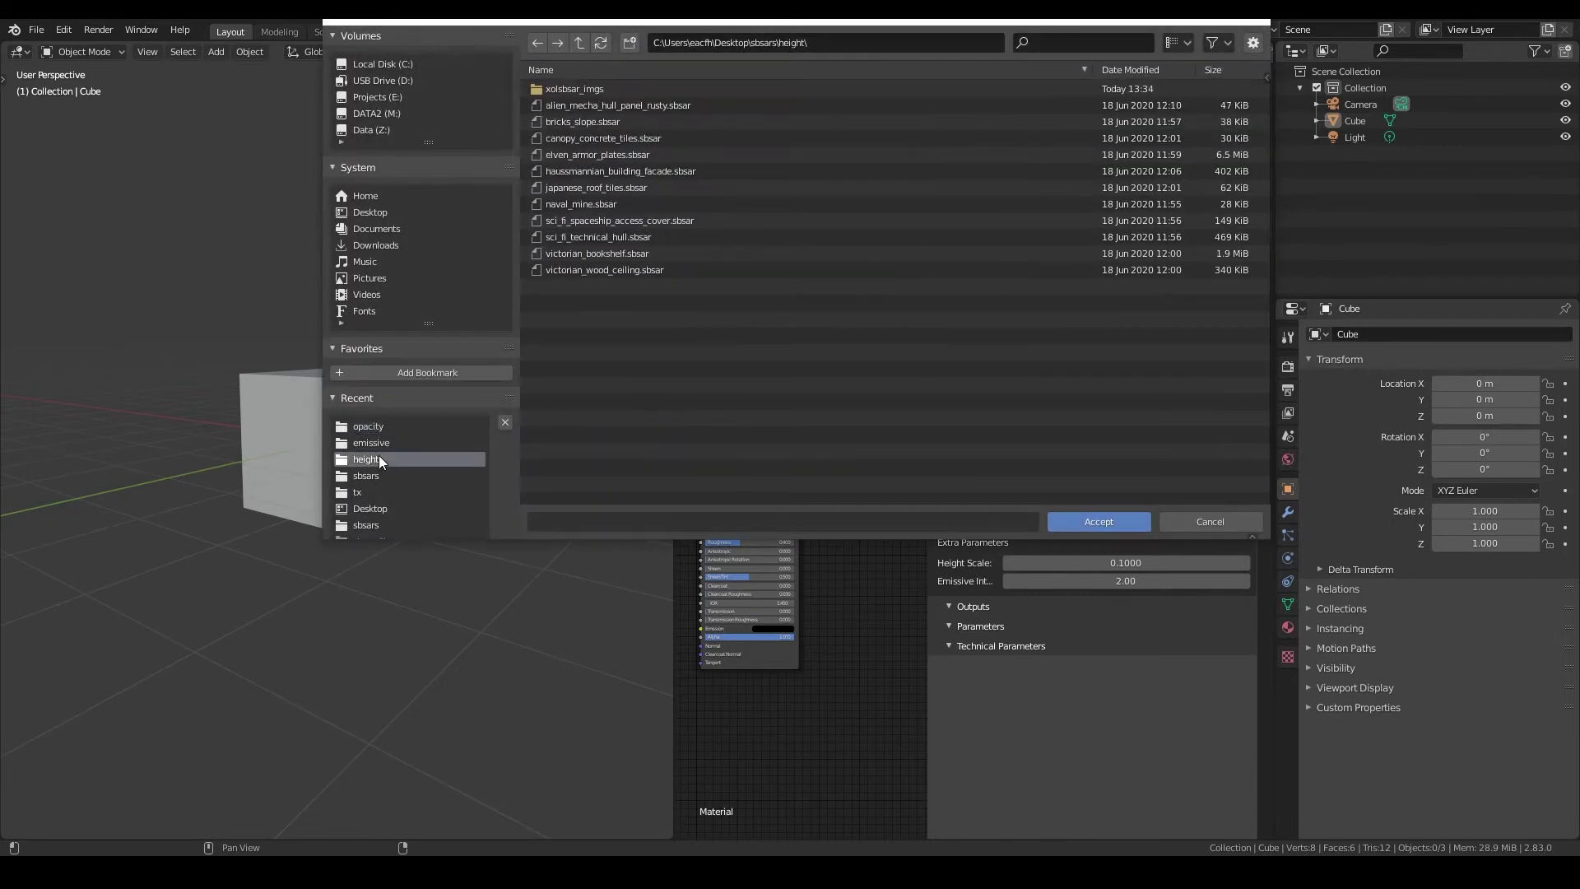
{"action": "left_click", "coordinate": [1083, 521]}
{"action": "left_click", "coordinate": [1095, 173]}
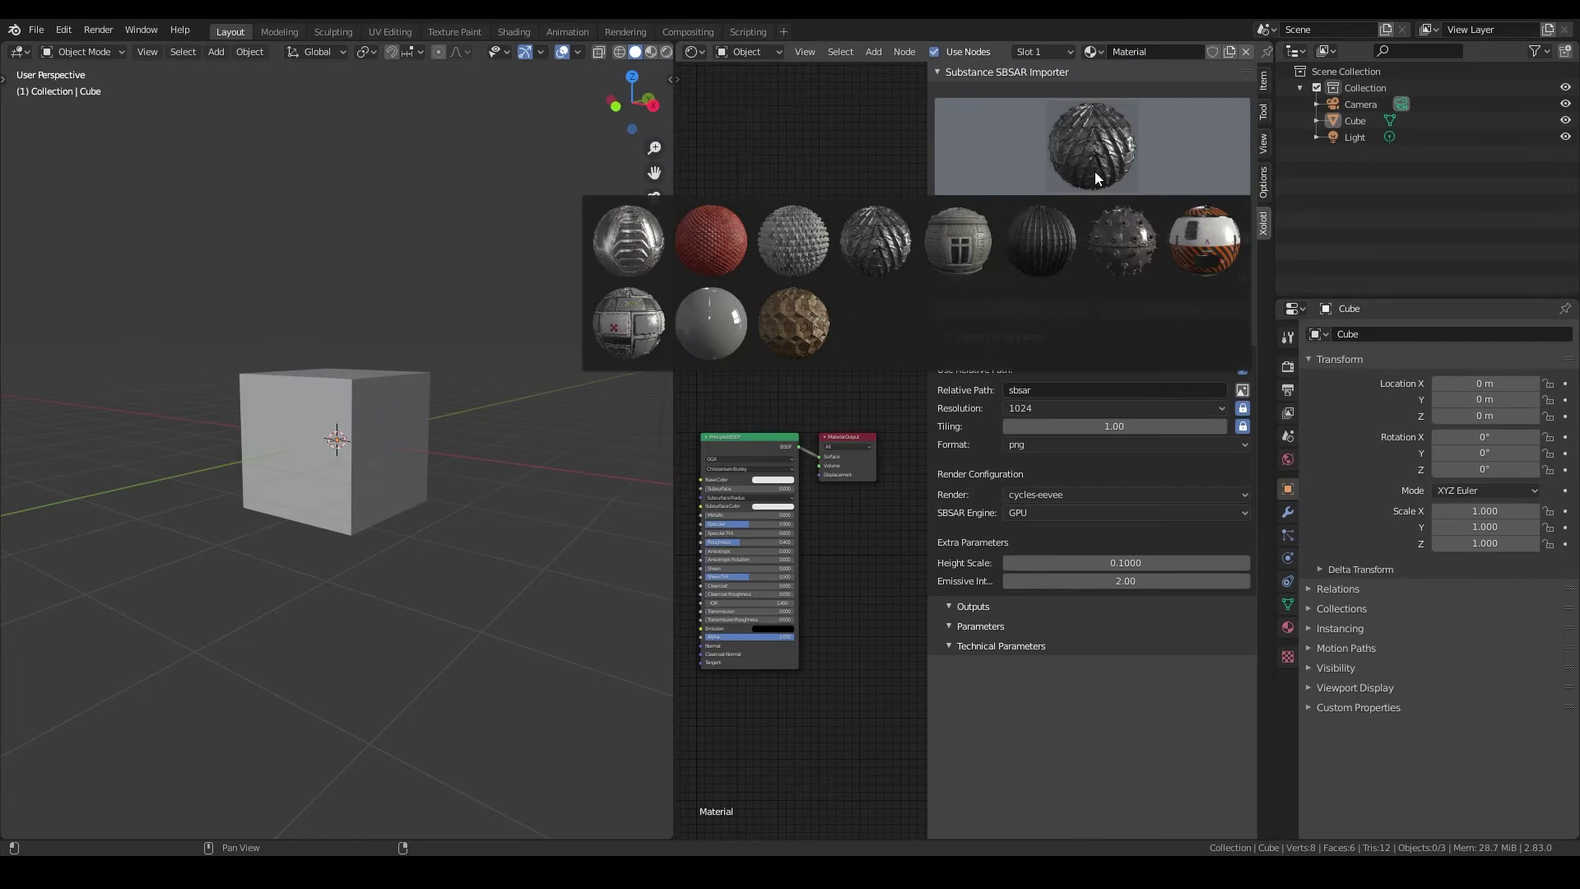
{"action": "left_click", "coordinate": [1094, 171]}
{"action": "left_click", "coordinate": [1155, 209]}
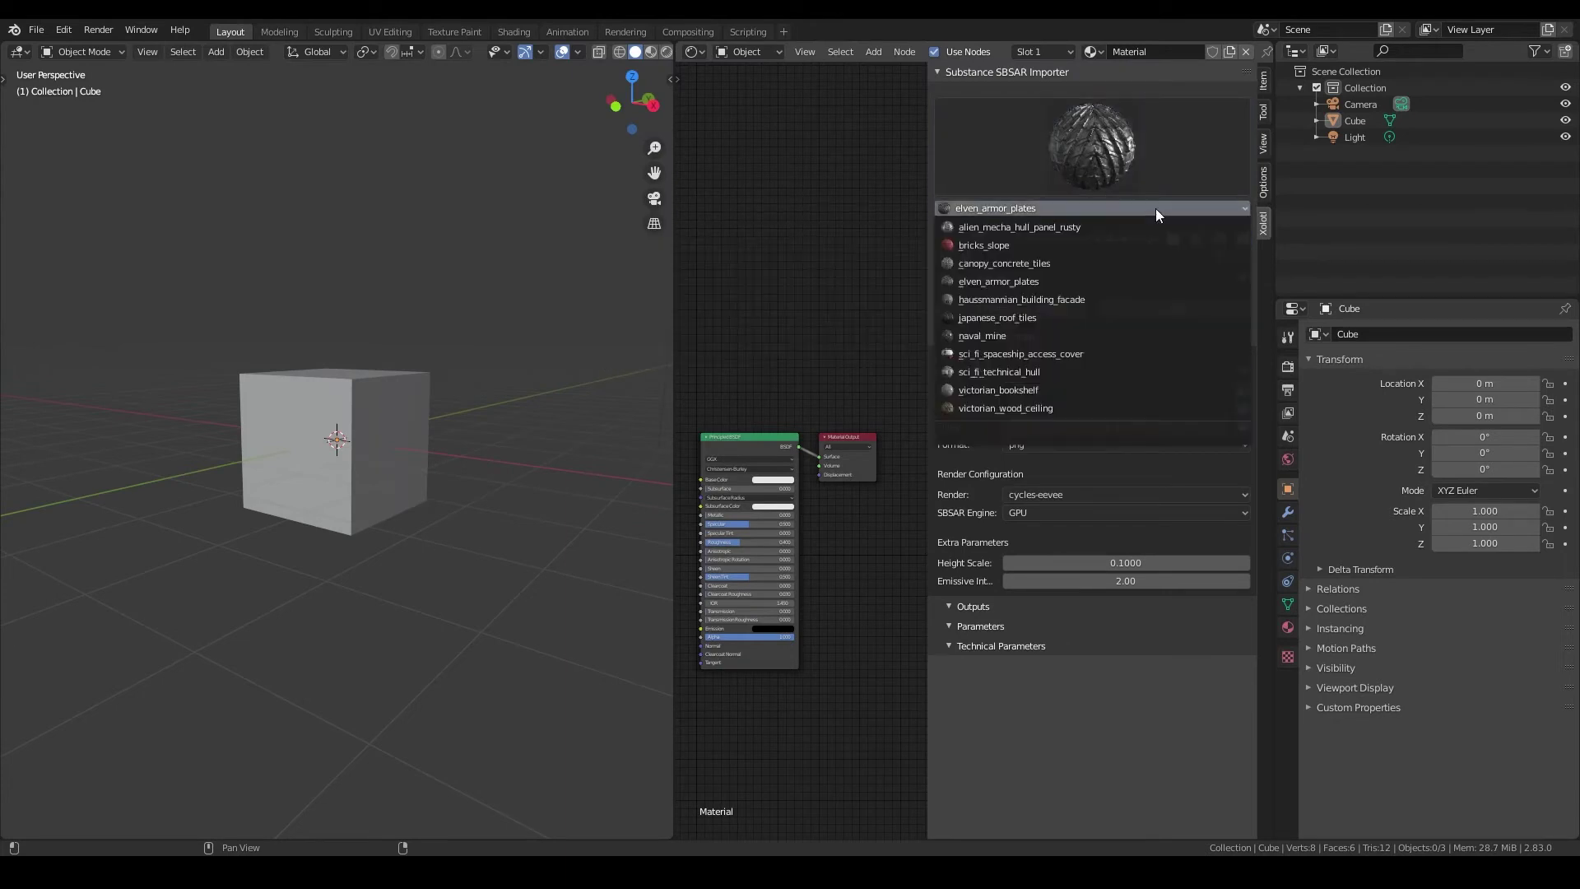
{"action": "left_click", "coordinate": [1155, 209]}
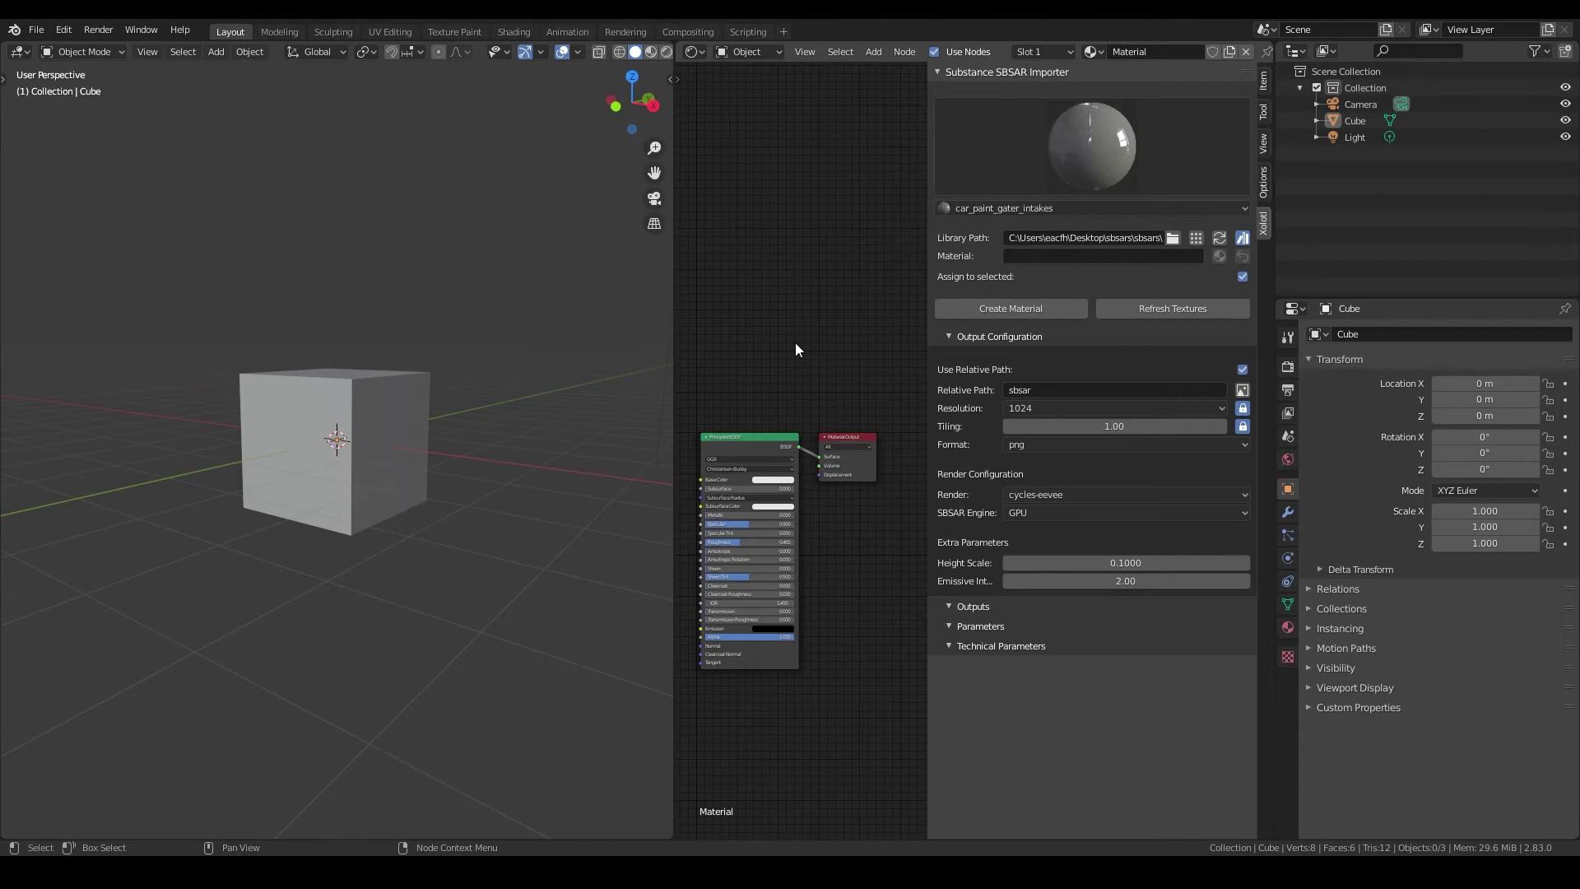
Step: Open the preview gallery and regenerate all library previews, orbiting the cube while they render
{"action": "left_click", "coordinate": [1206, 148]}
{"action": "left_click", "coordinate": [1197, 238]}
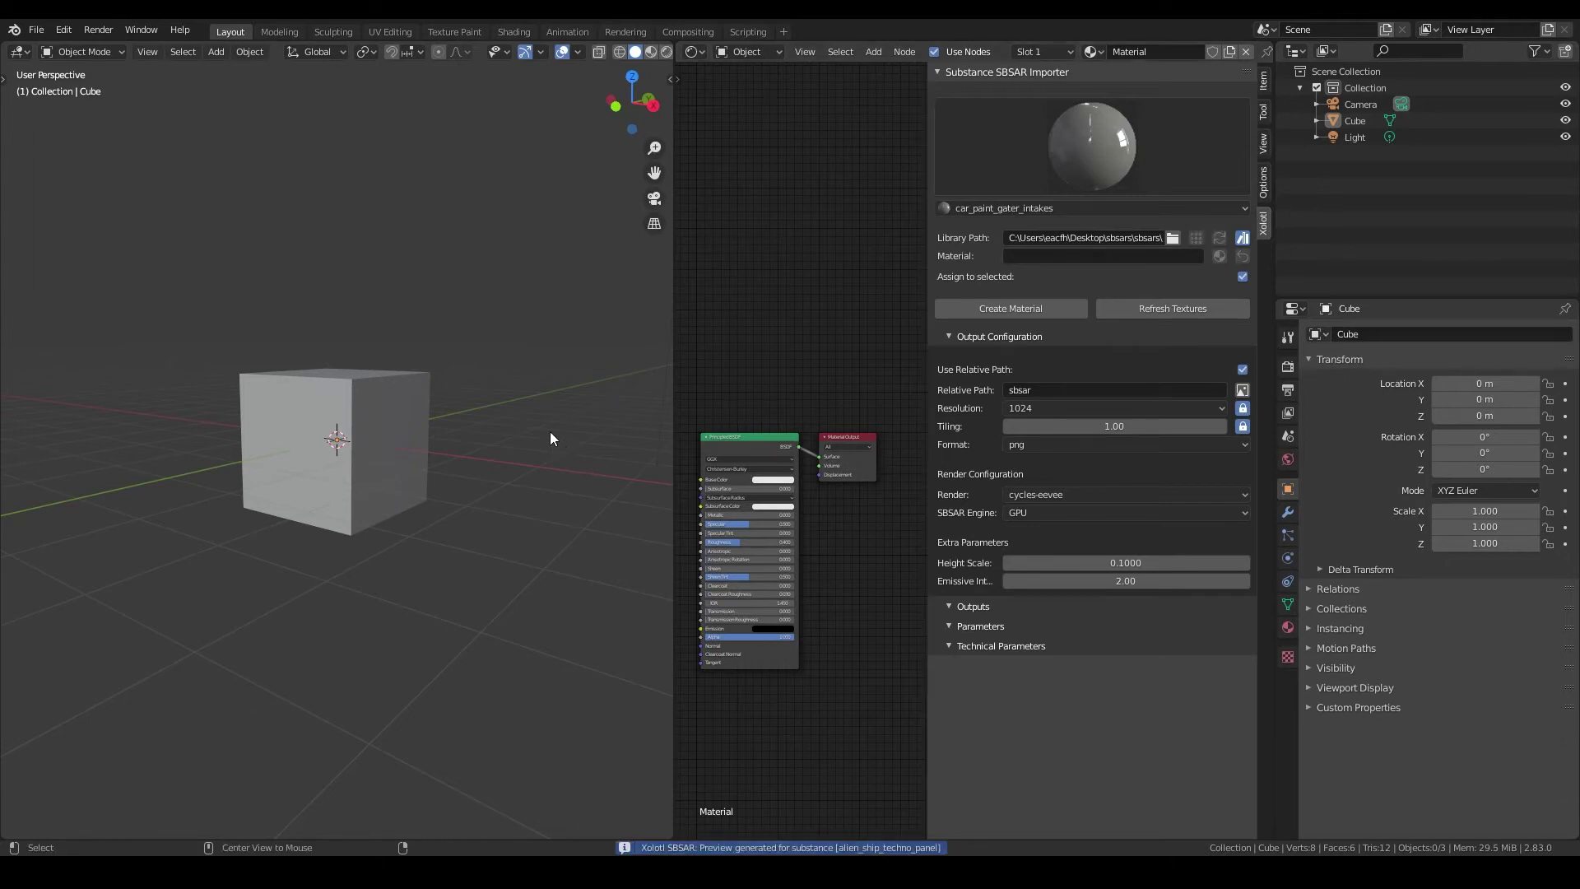
{"action": "middle_click_drag", "start_coordinate": [550, 431], "coordinate": [508, 364]}
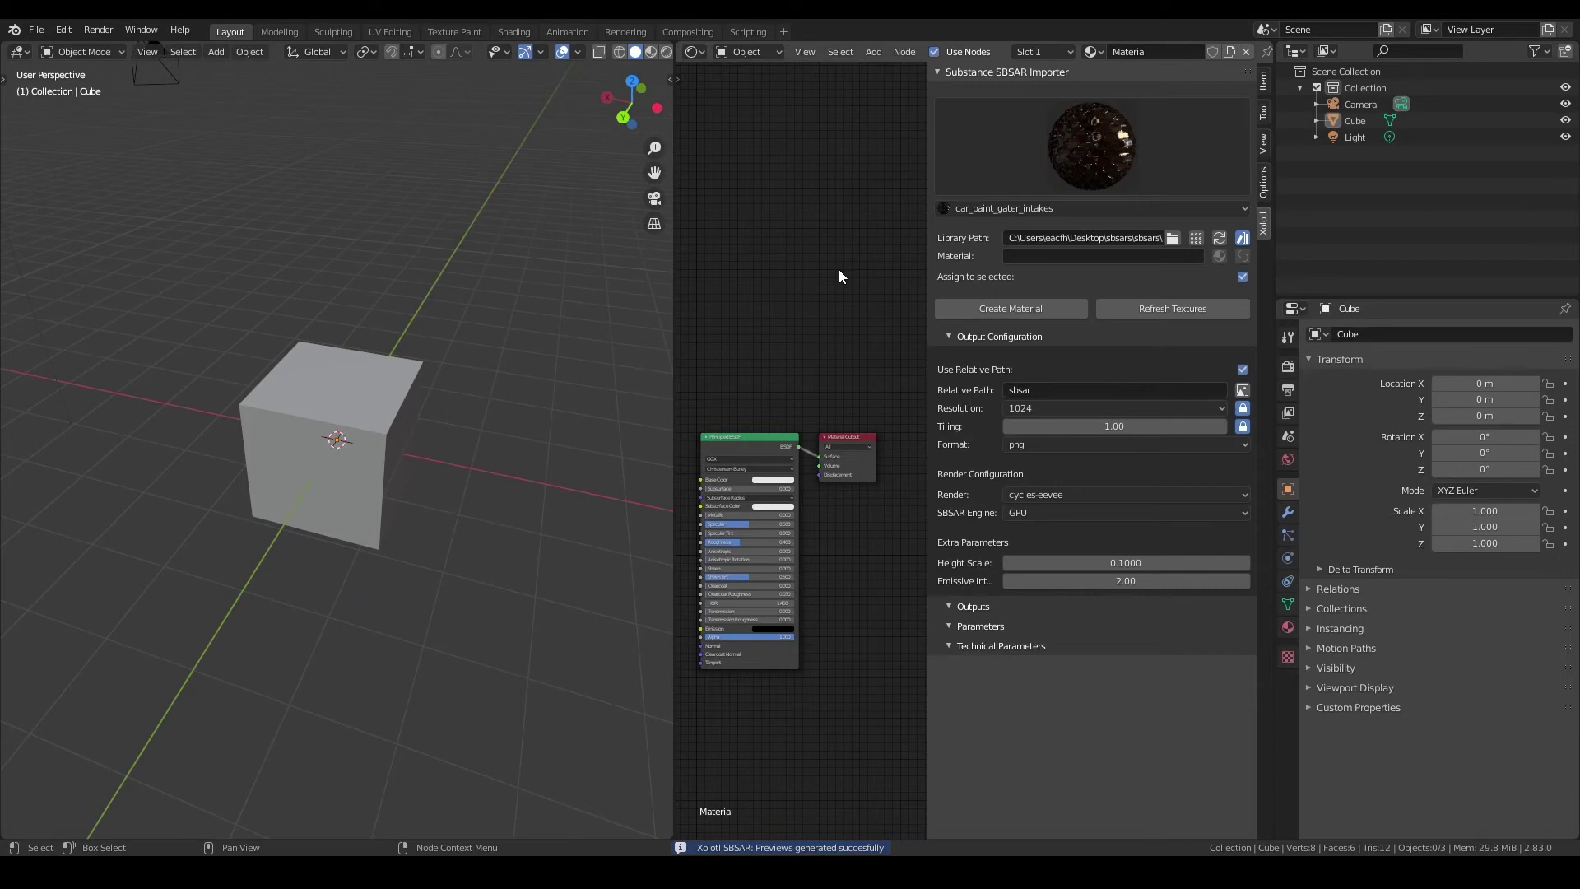
{"action": "left_click", "coordinate": [1086, 167]}
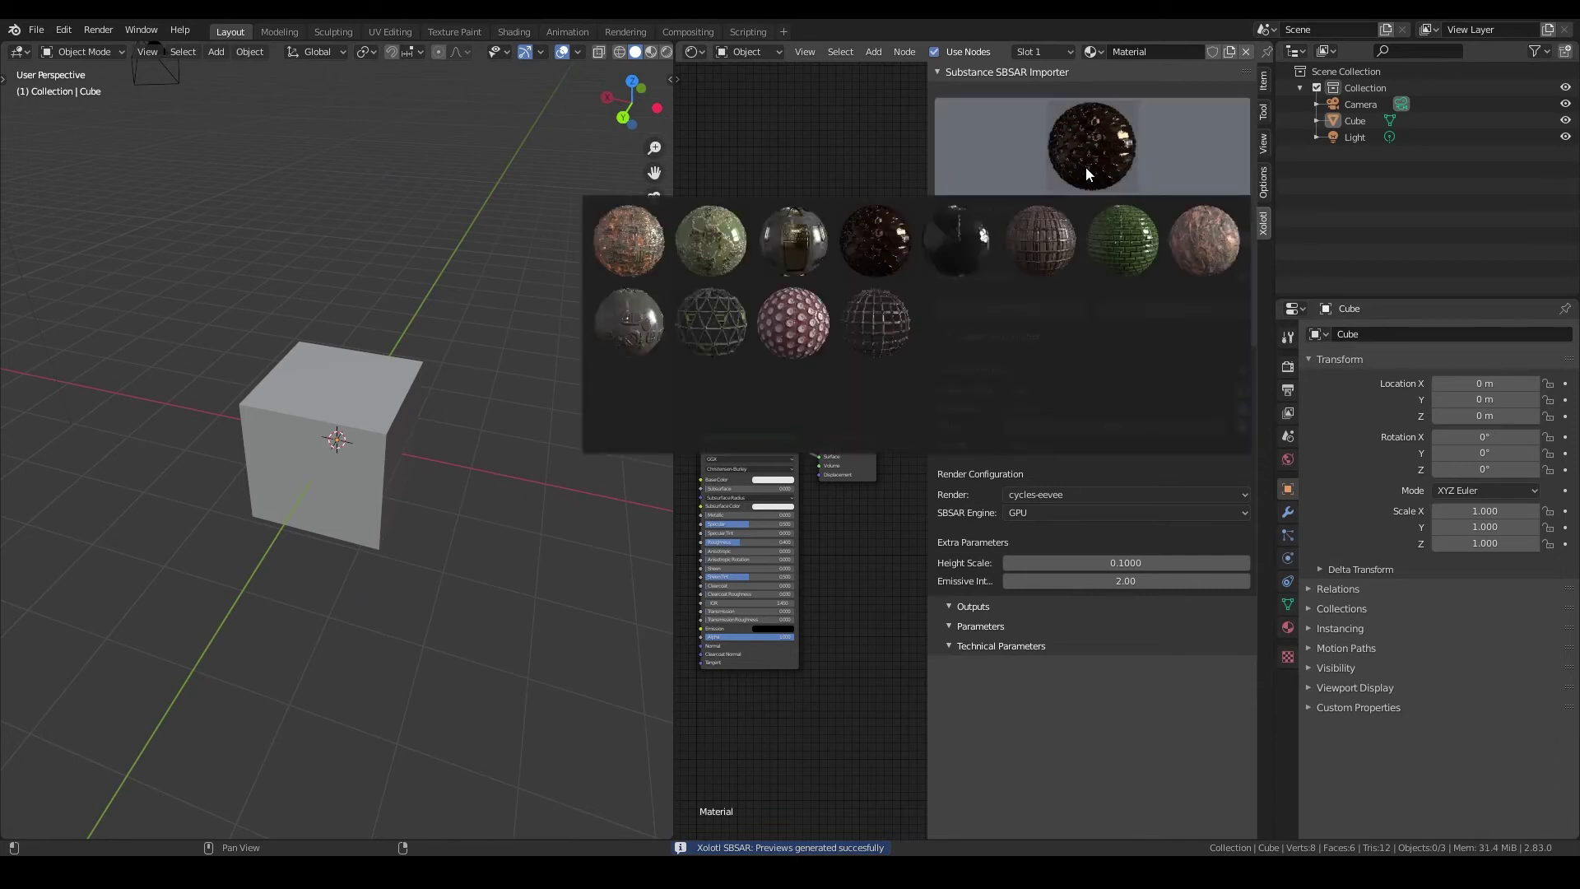
{"action": "left_click", "coordinate": [836, 121]}
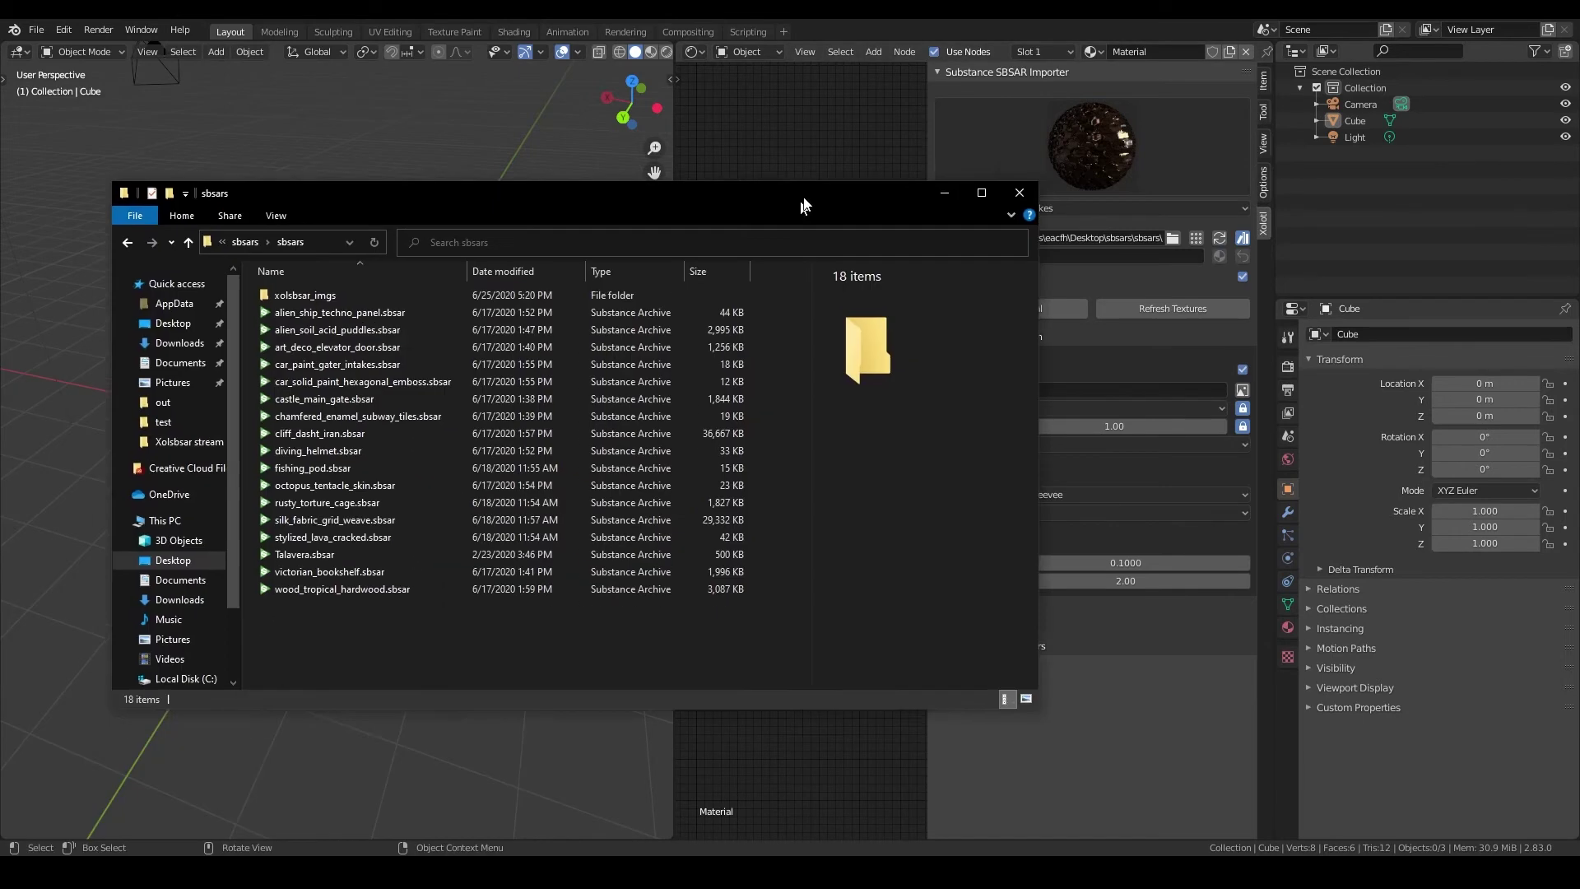
Step: Drop Pinata.sbsar into the sbsars folder, move Explorer aside, and return to Blender
{"action": "left_click_drag", "start_coordinate": [106, 527], "coordinate": [466, 599]}
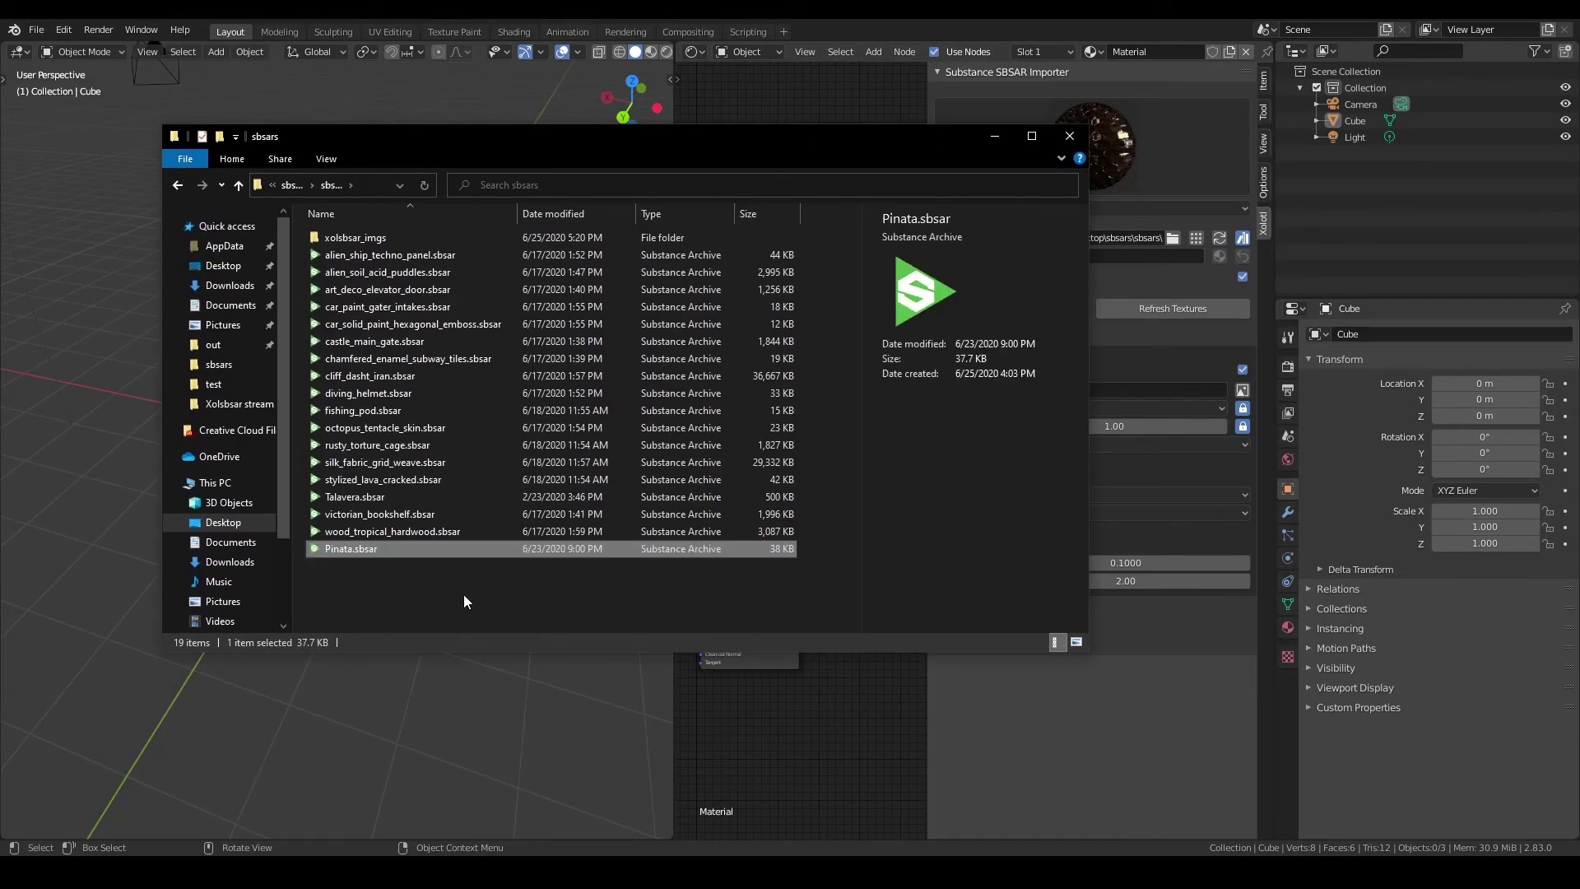
{"action": "left_click_drag", "start_coordinate": [714, 142], "coordinate": [115, 143]}
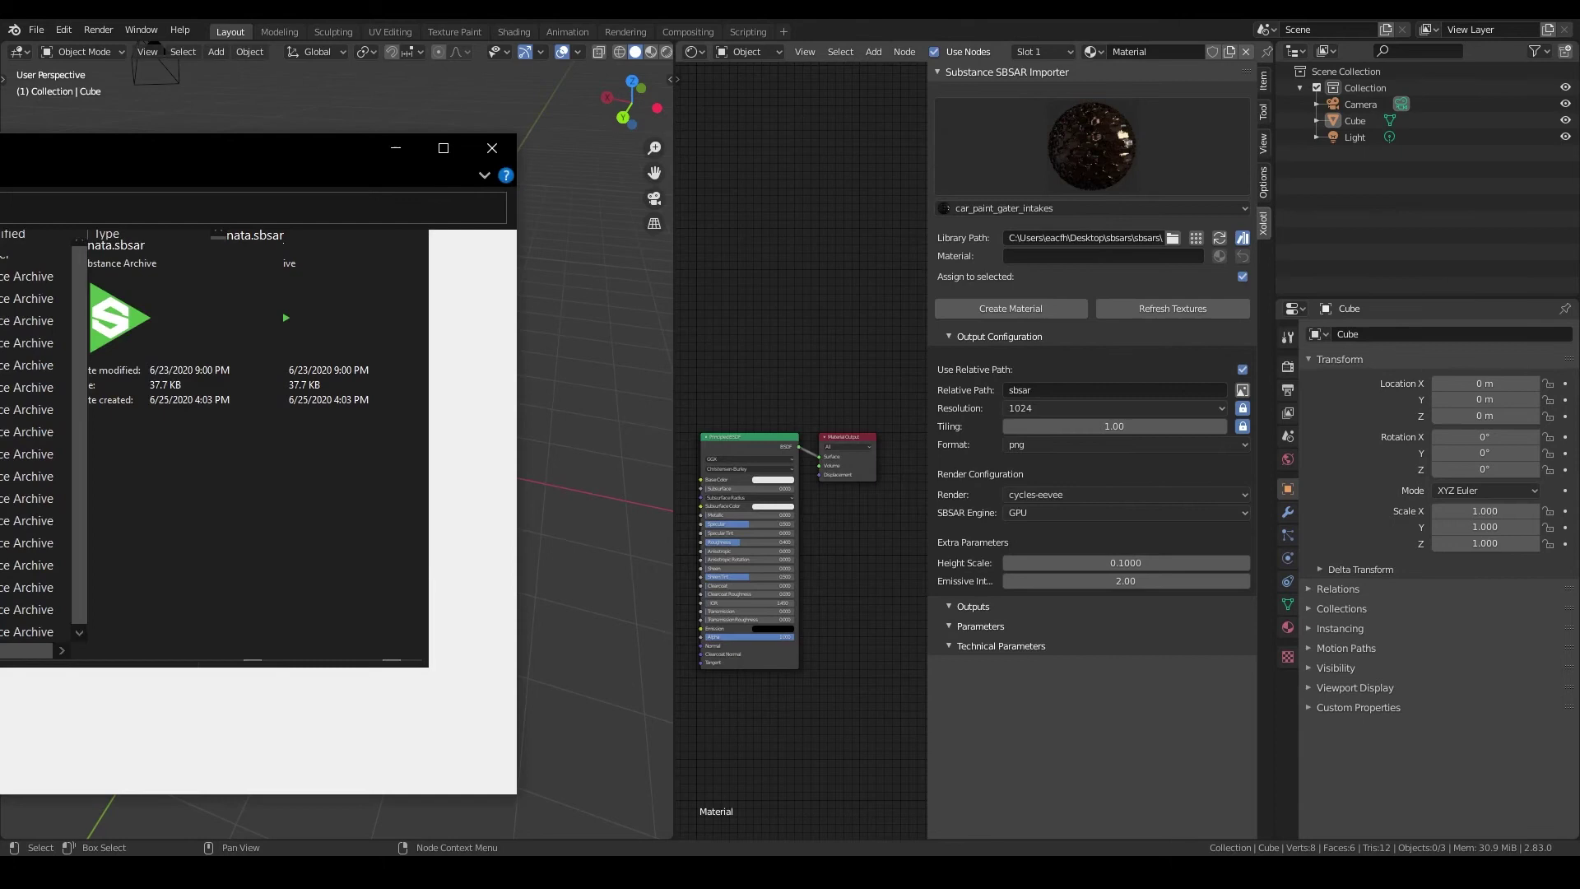
{"action": "left_click", "coordinate": [807, 329]}
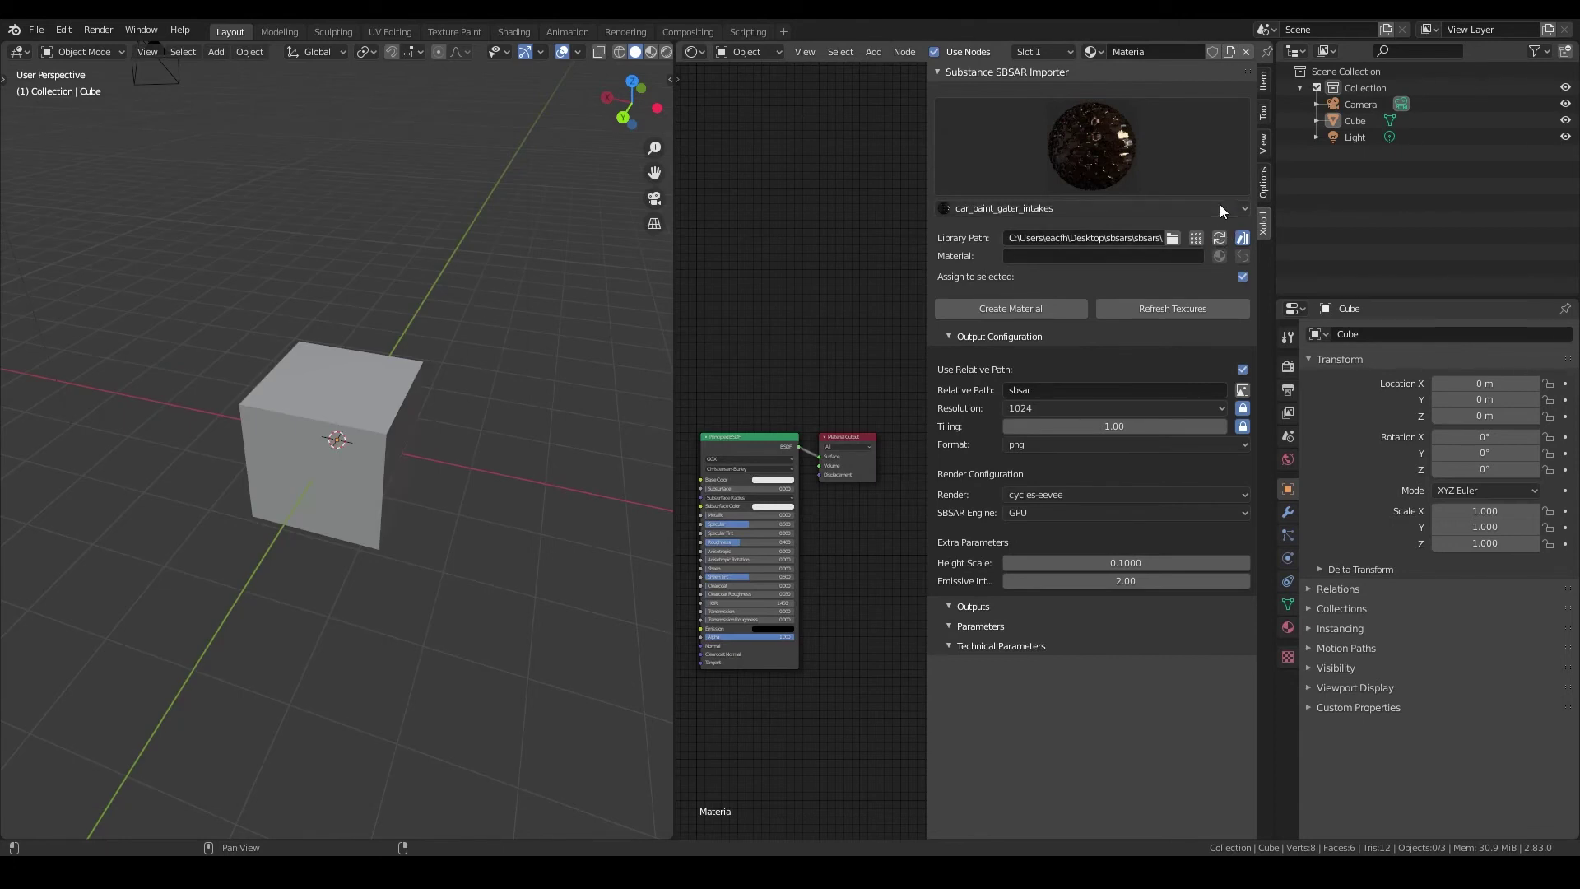
Step: Confirm Pinata appears in the SBSAR material list, regenerate library previews, and view the gallery
{"action": "left_click", "coordinate": [1136, 210]}
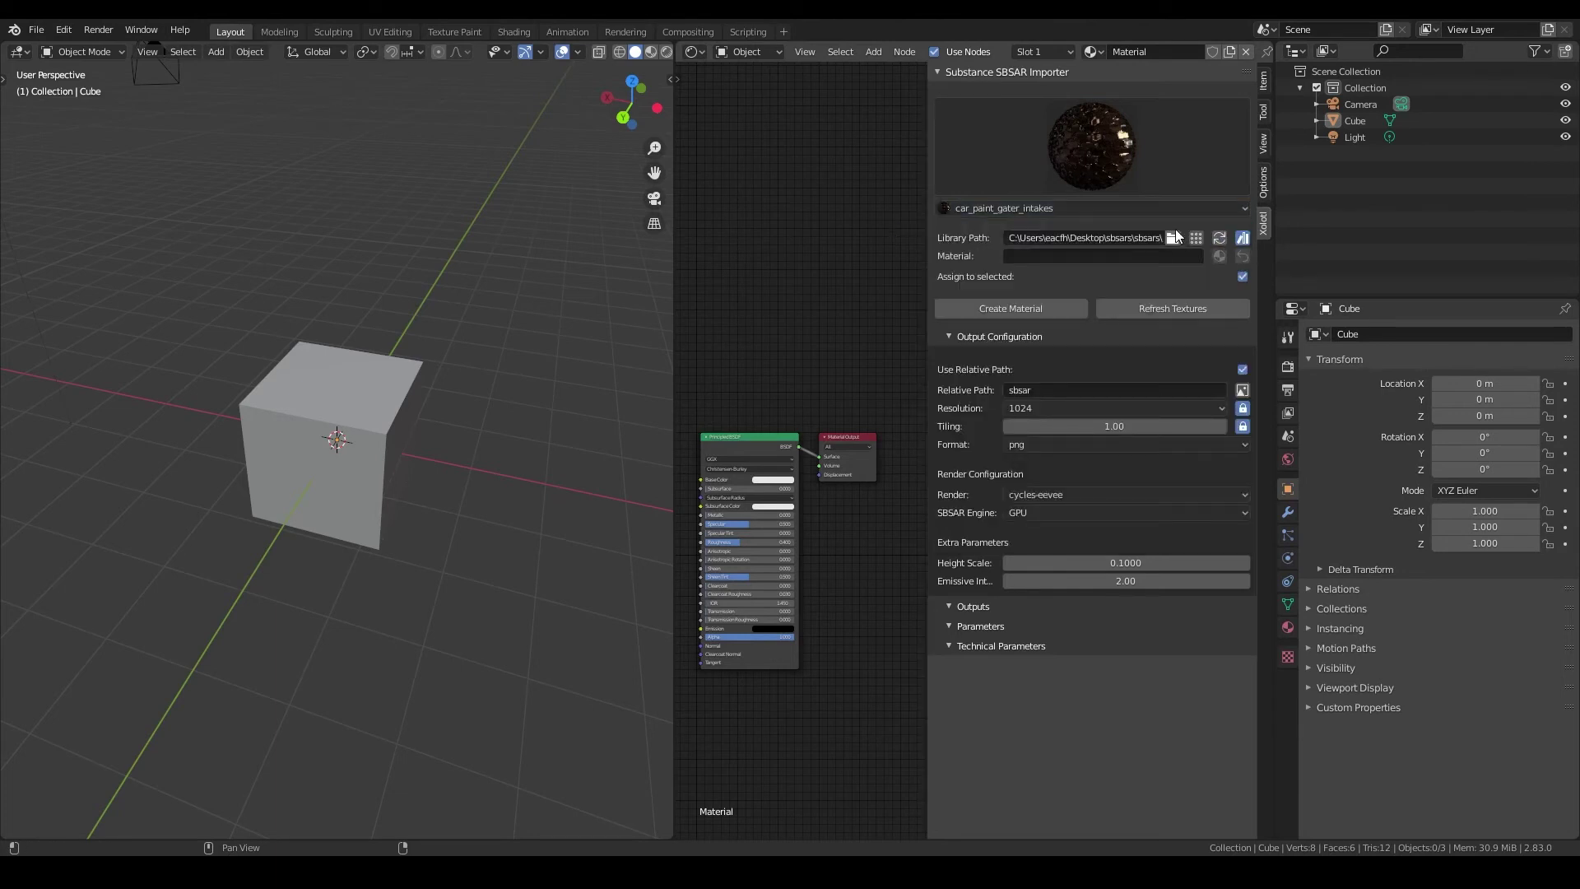
{"action": "left_click", "coordinate": [1146, 212]}
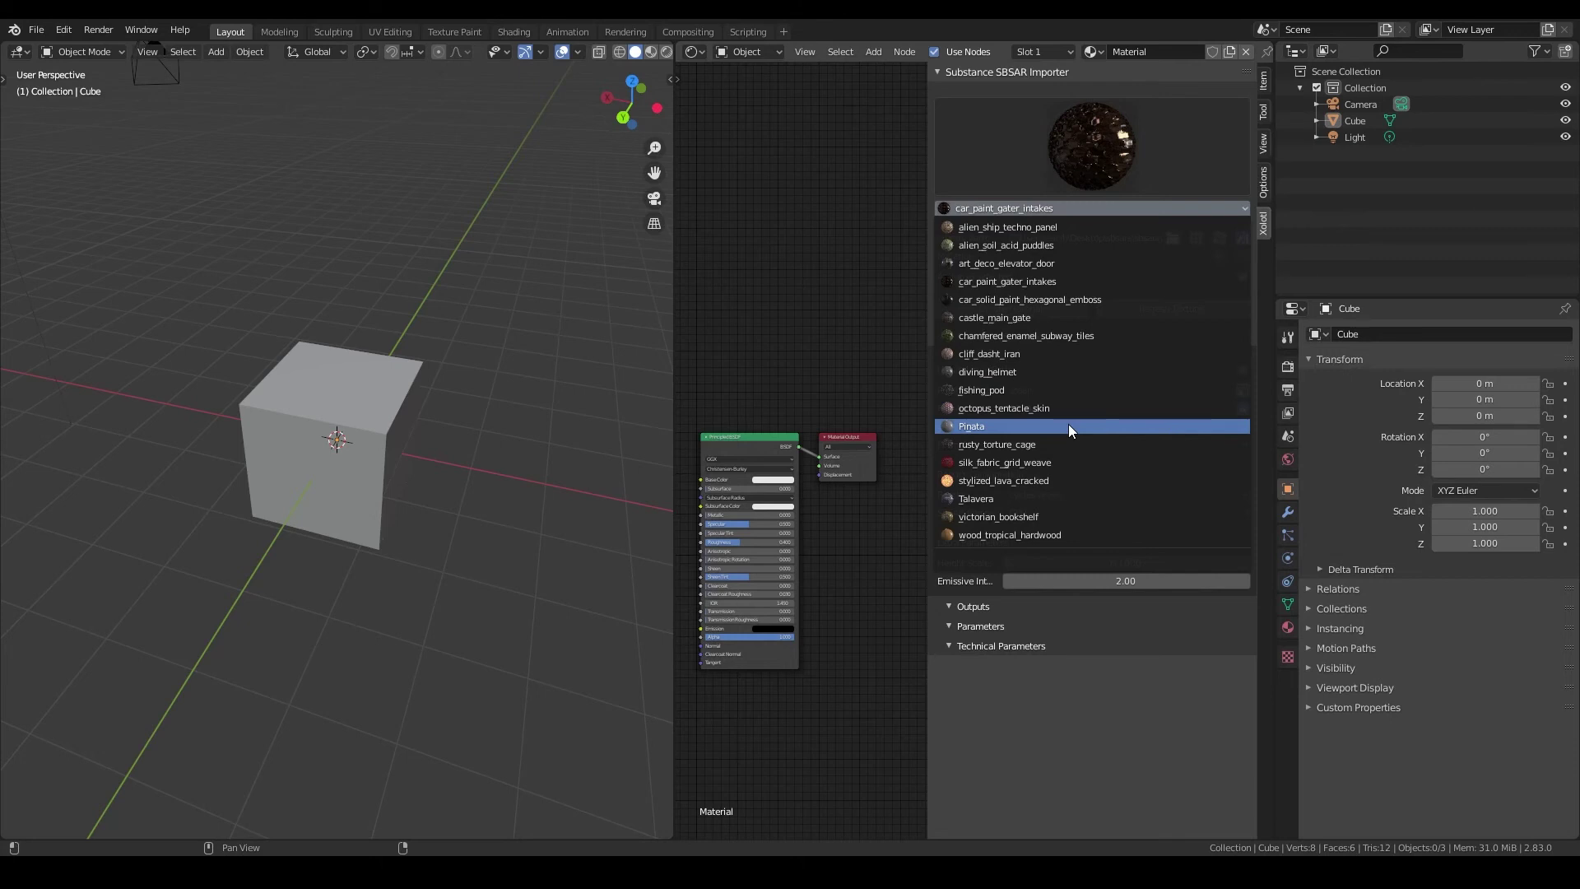
{"action": "left_click", "coordinate": [1117, 142]}
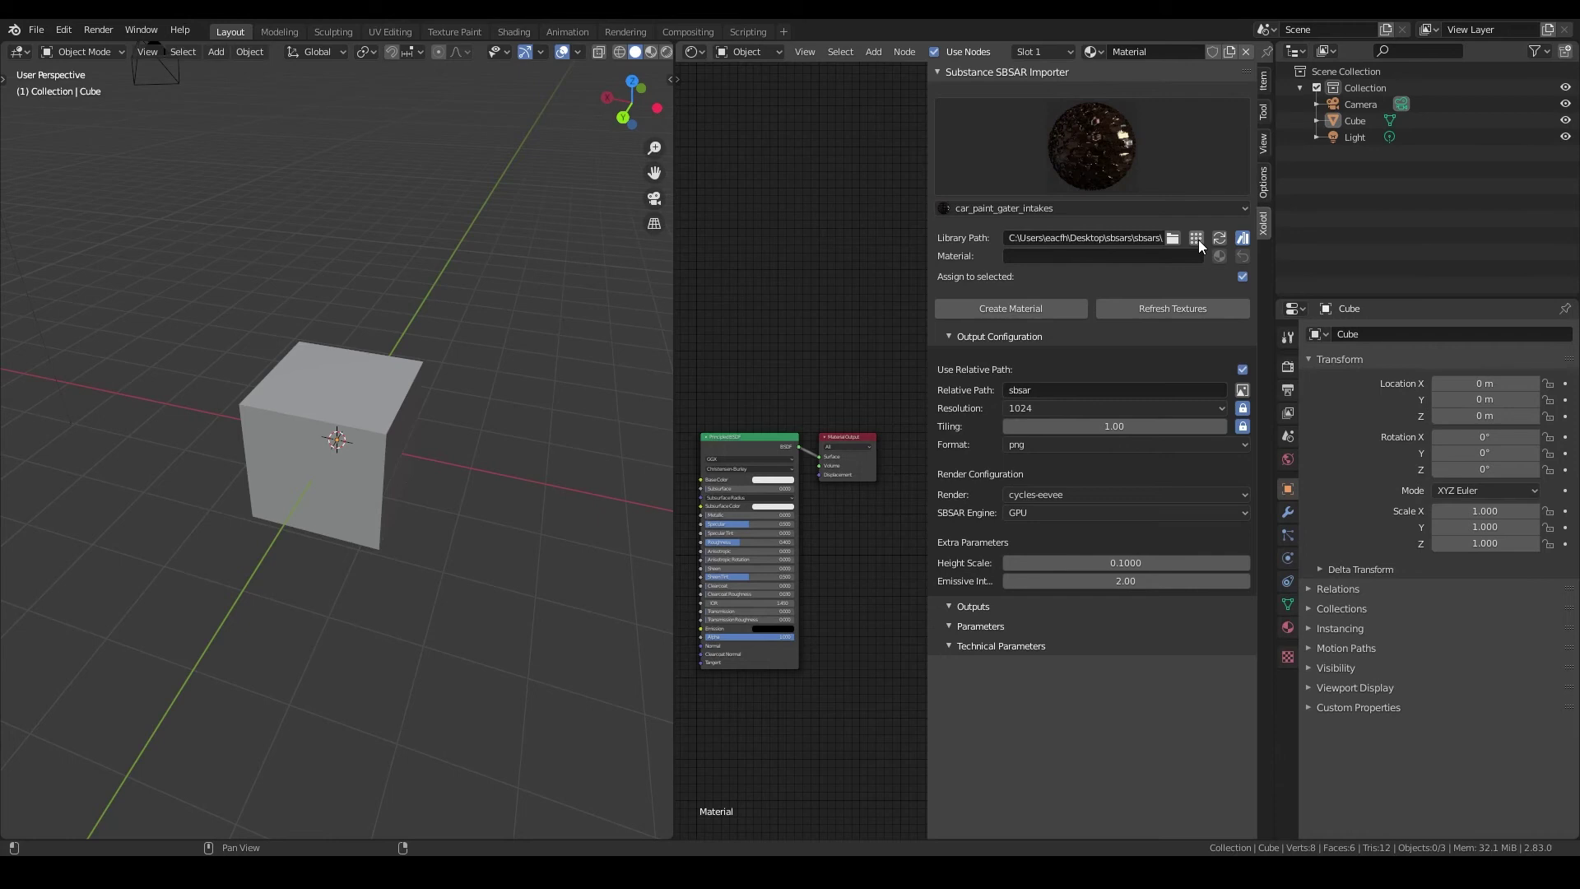
{"action": "left_click", "coordinate": [1198, 240]}
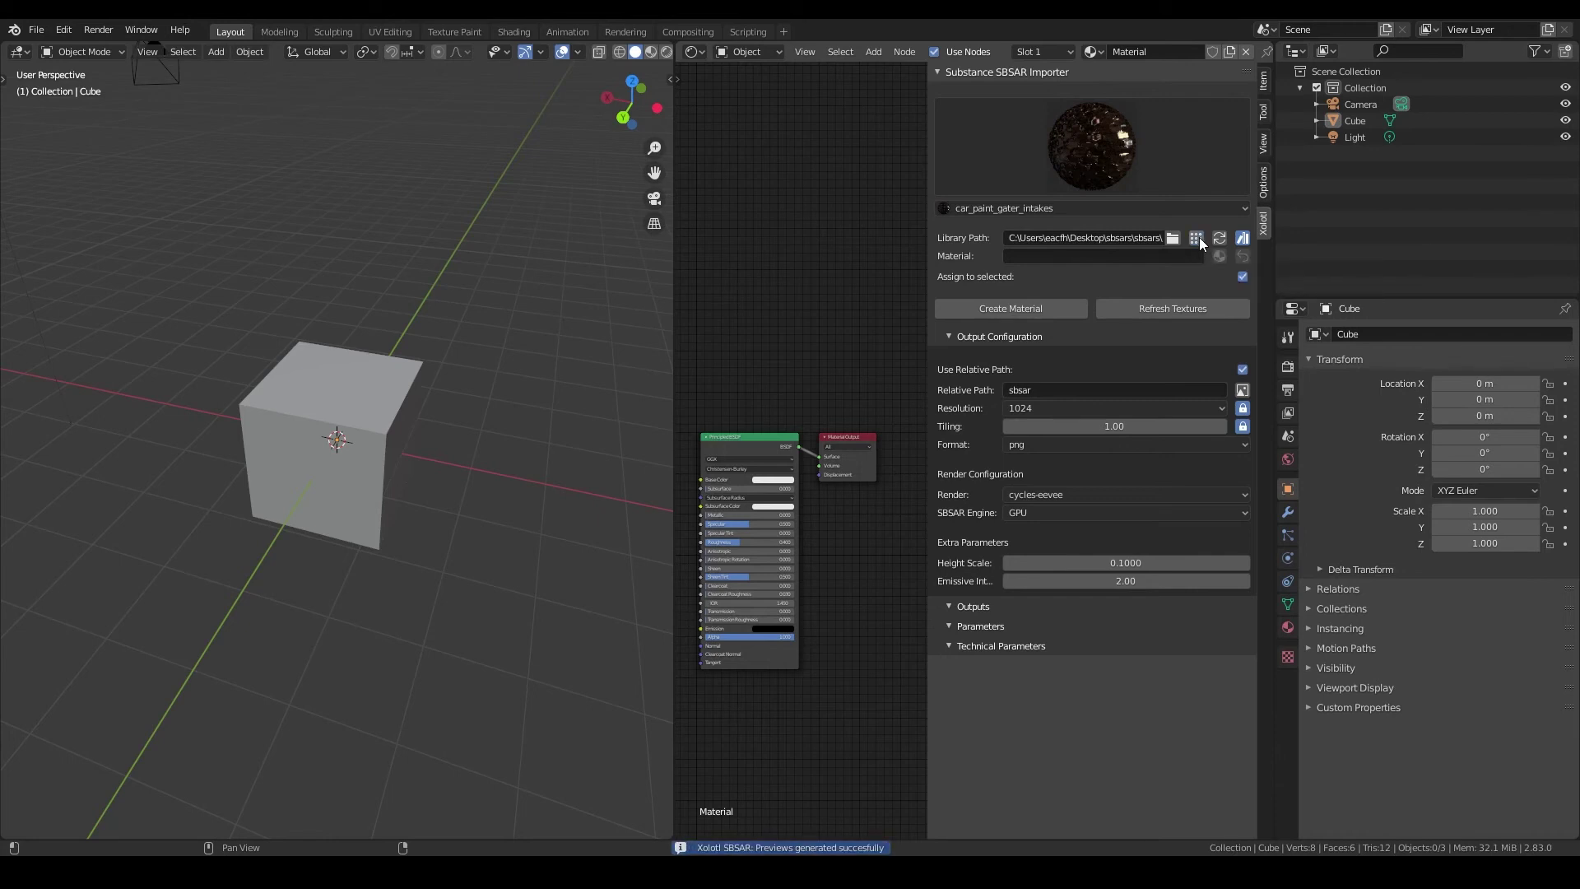
{"action": "left_click", "coordinate": [1118, 165]}
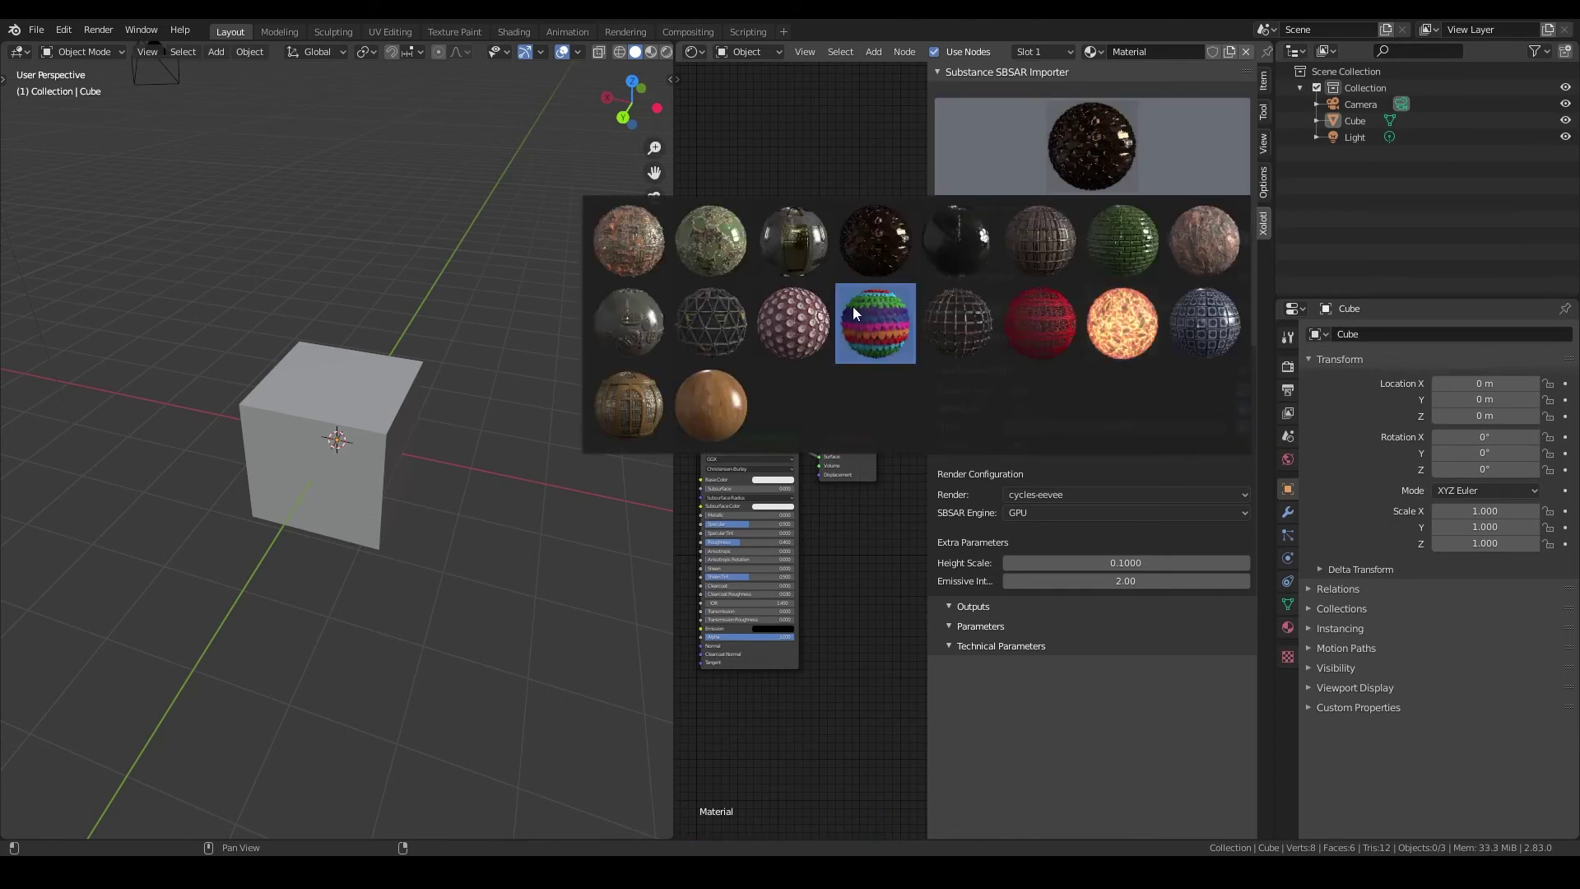
Step: Close the SBSAR material preview gallery
{"action": "left_click", "coordinate": [871, 344]}
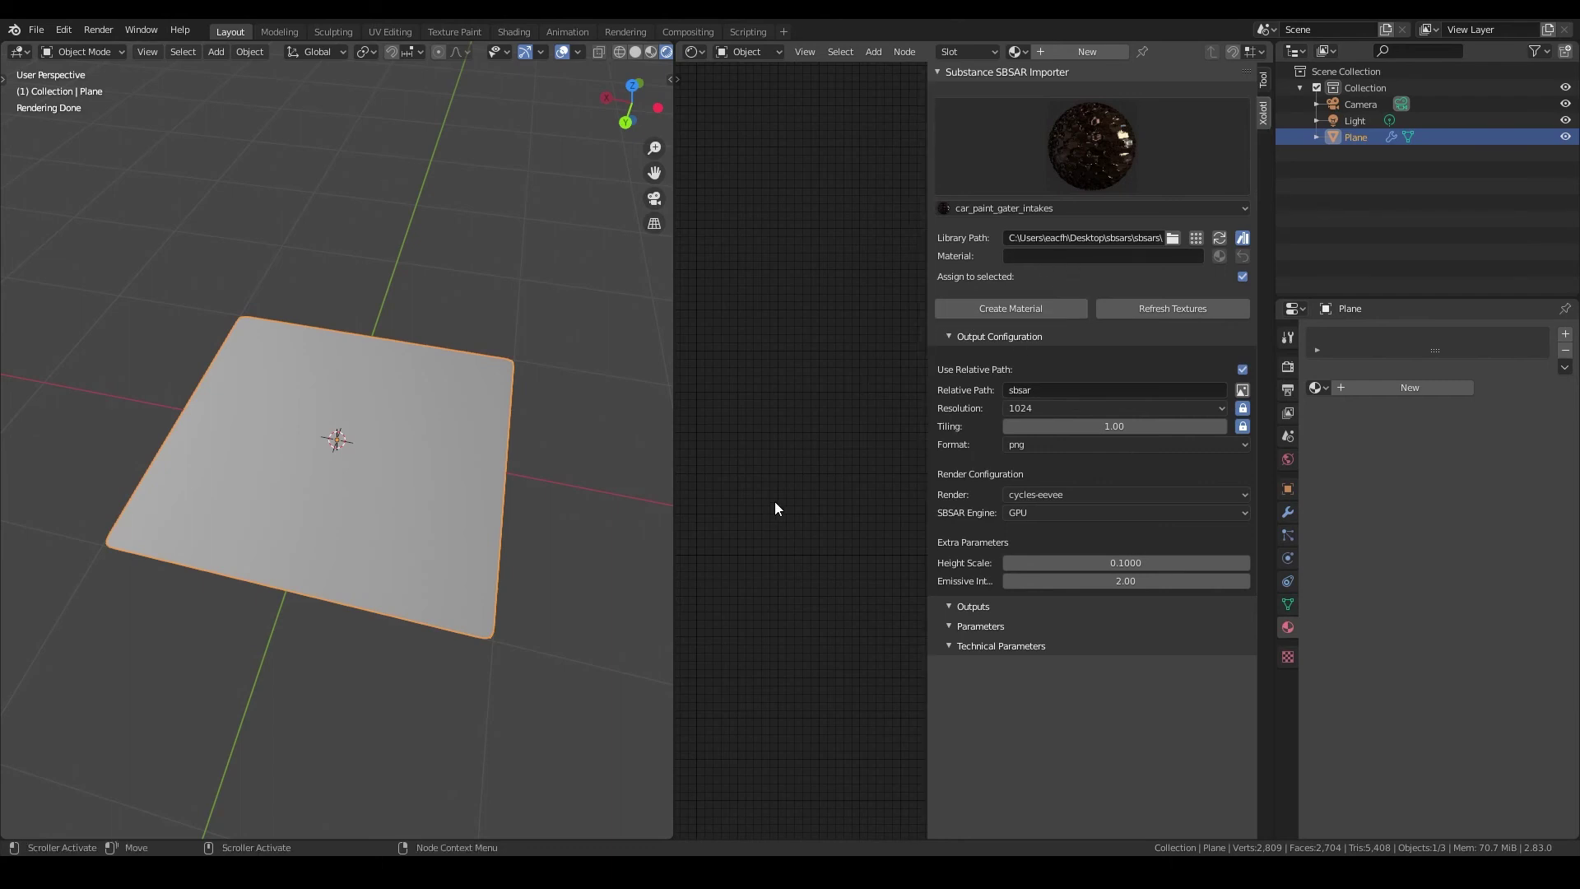
Step: Apply the rainbow Pinata material to the plane, then swap it for octopus_tentacle_skin
{"action": "left_click", "coordinate": [1106, 157]}
{"action": "left_click", "coordinate": [873, 328]}
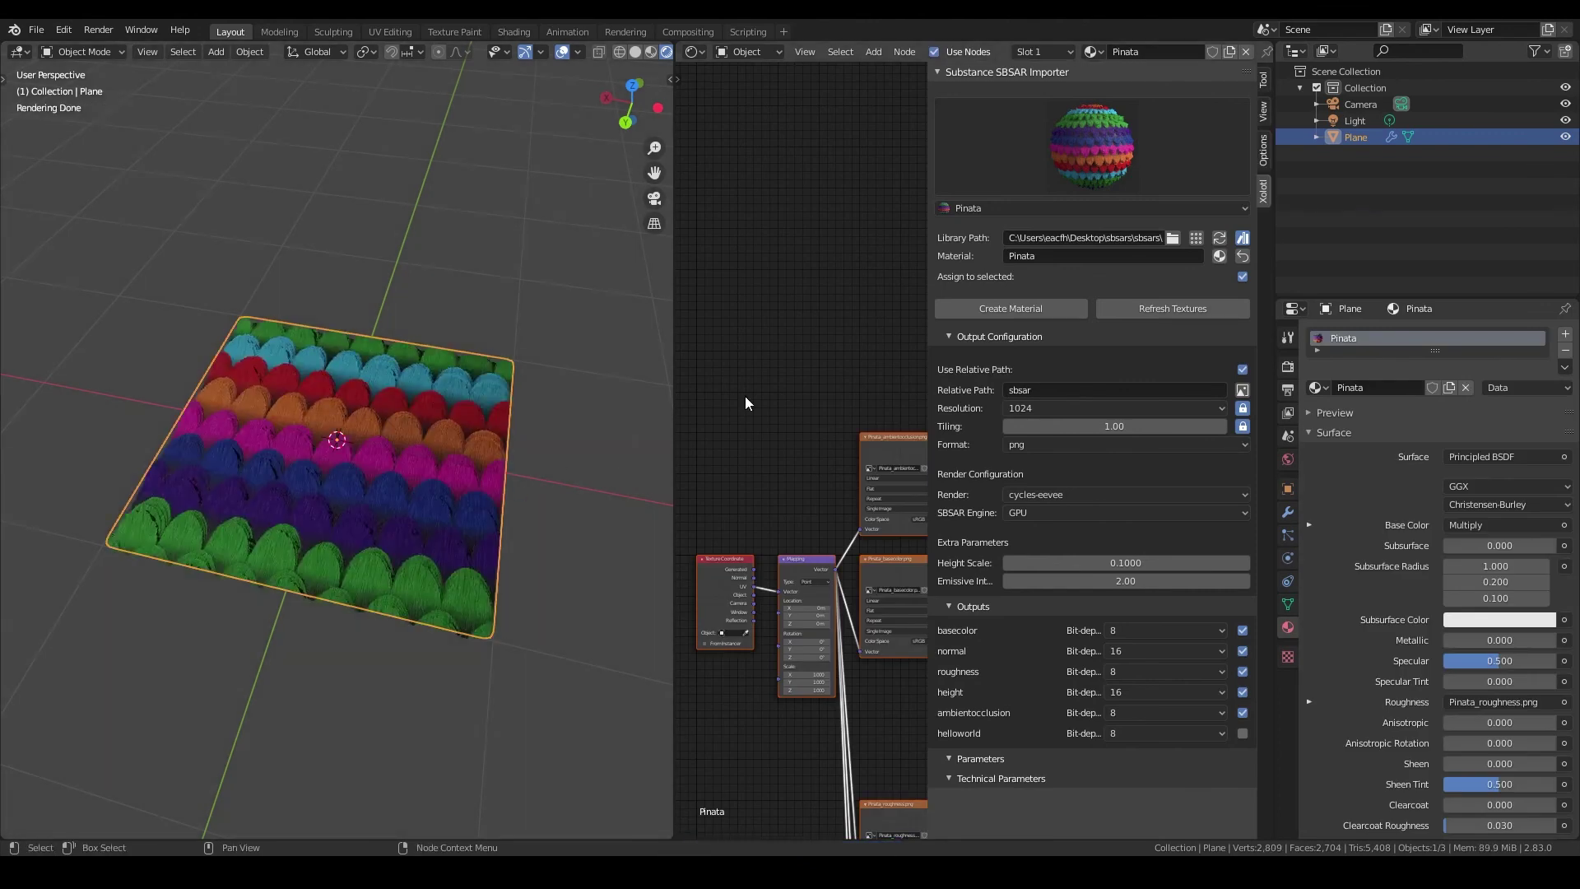
{"action": "left_click", "coordinate": [1077, 149]}
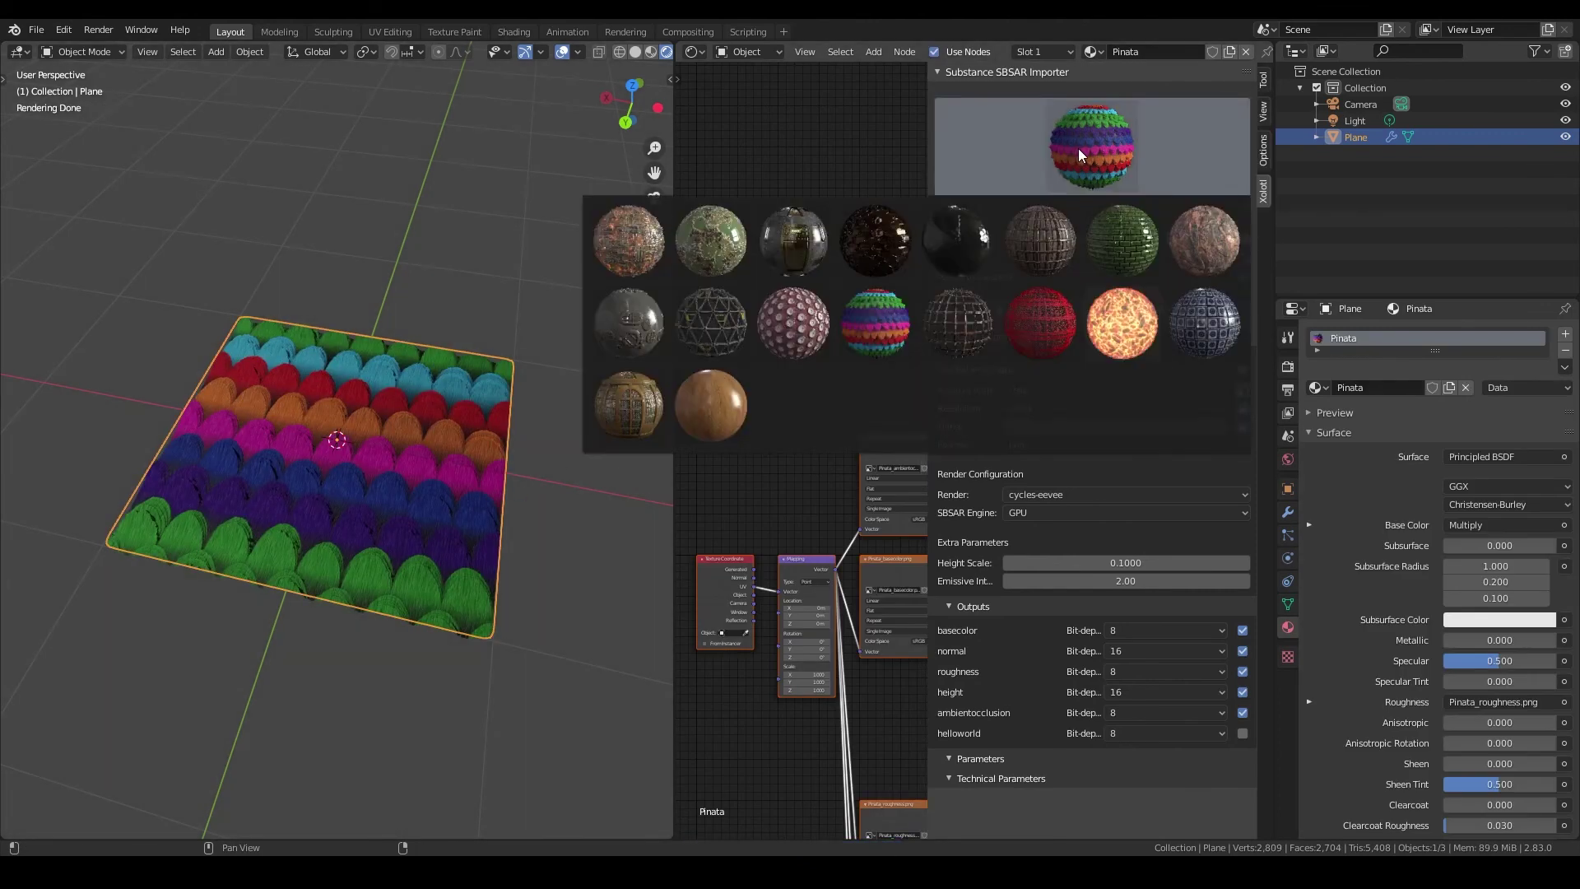
{"action": "left_click", "coordinate": [806, 314]}
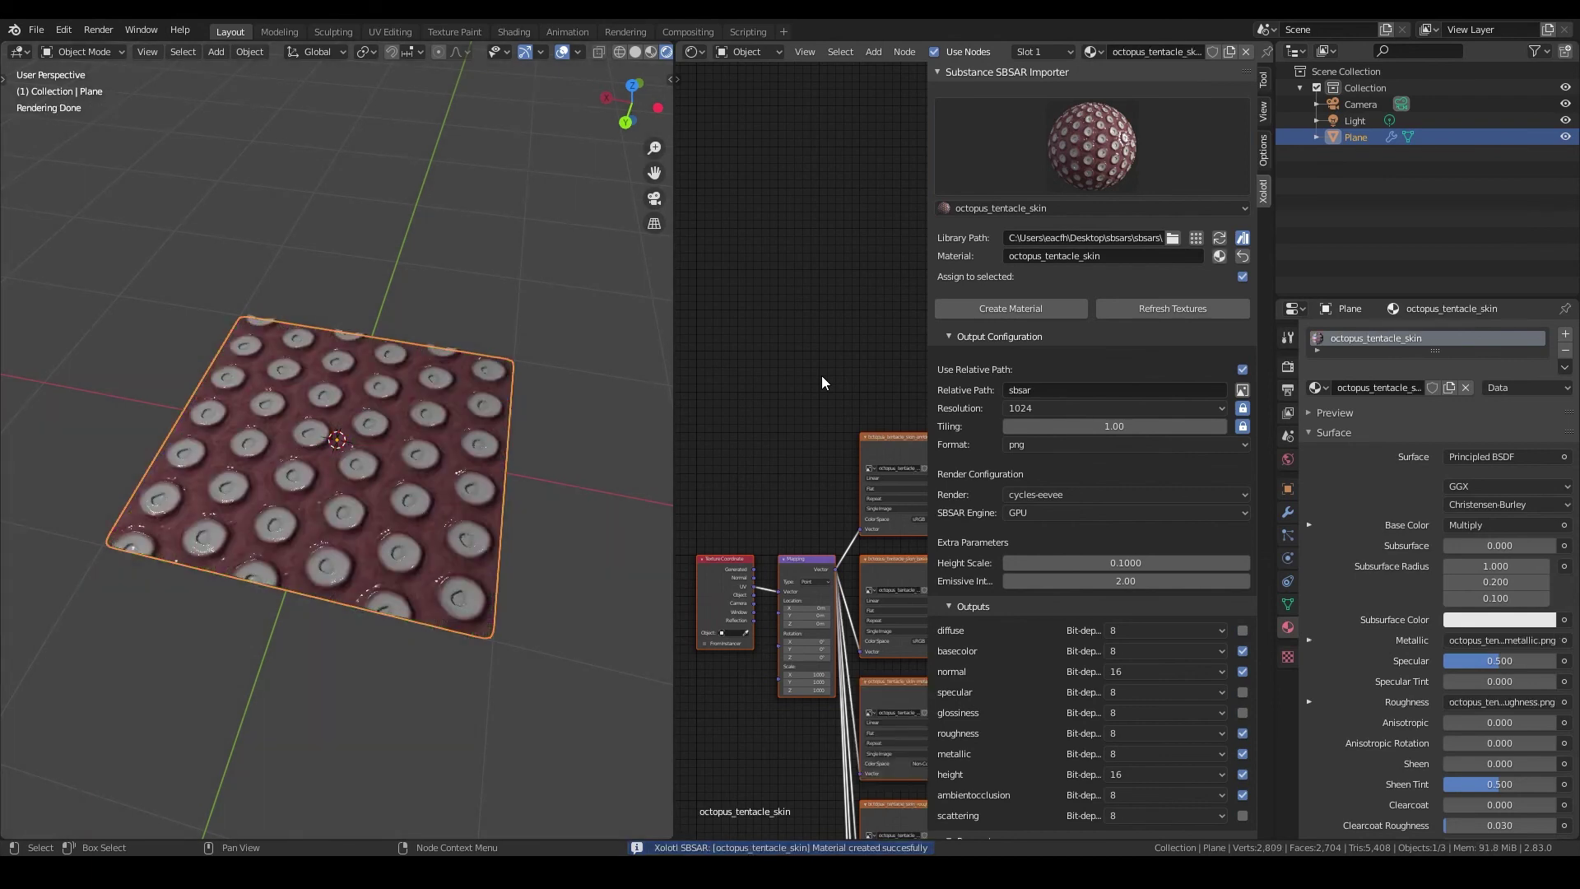
Step: Set the library path to the height folder and apply sci_fi_spaceship_access_cover from its gallery
{"action": "left_click", "coordinate": [1172, 238]}
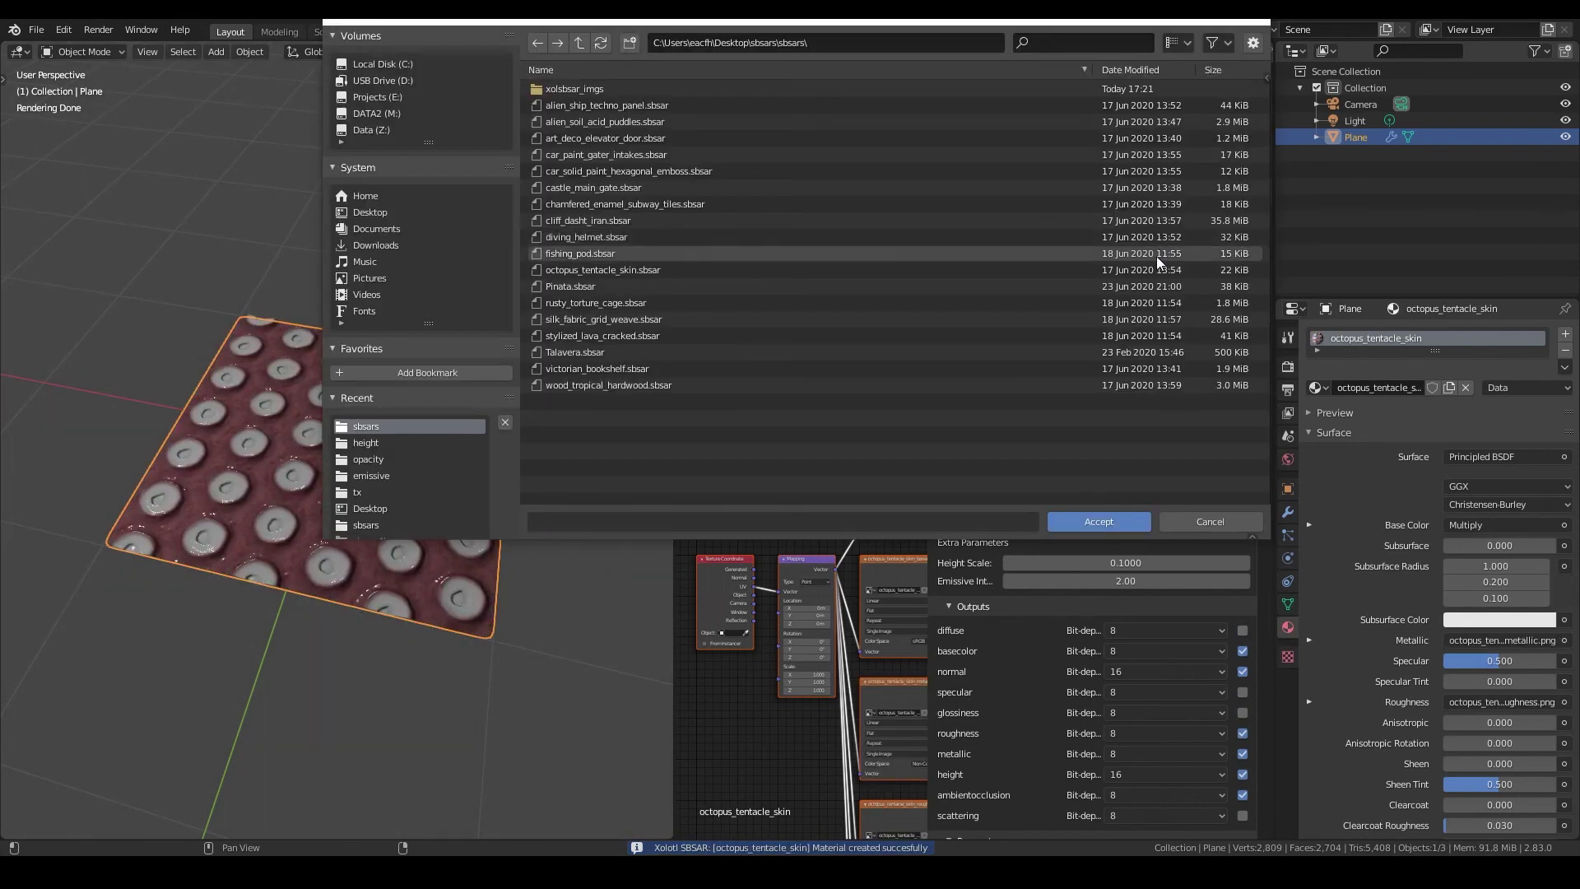
{"action": "left_click", "coordinate": [383, 439]}
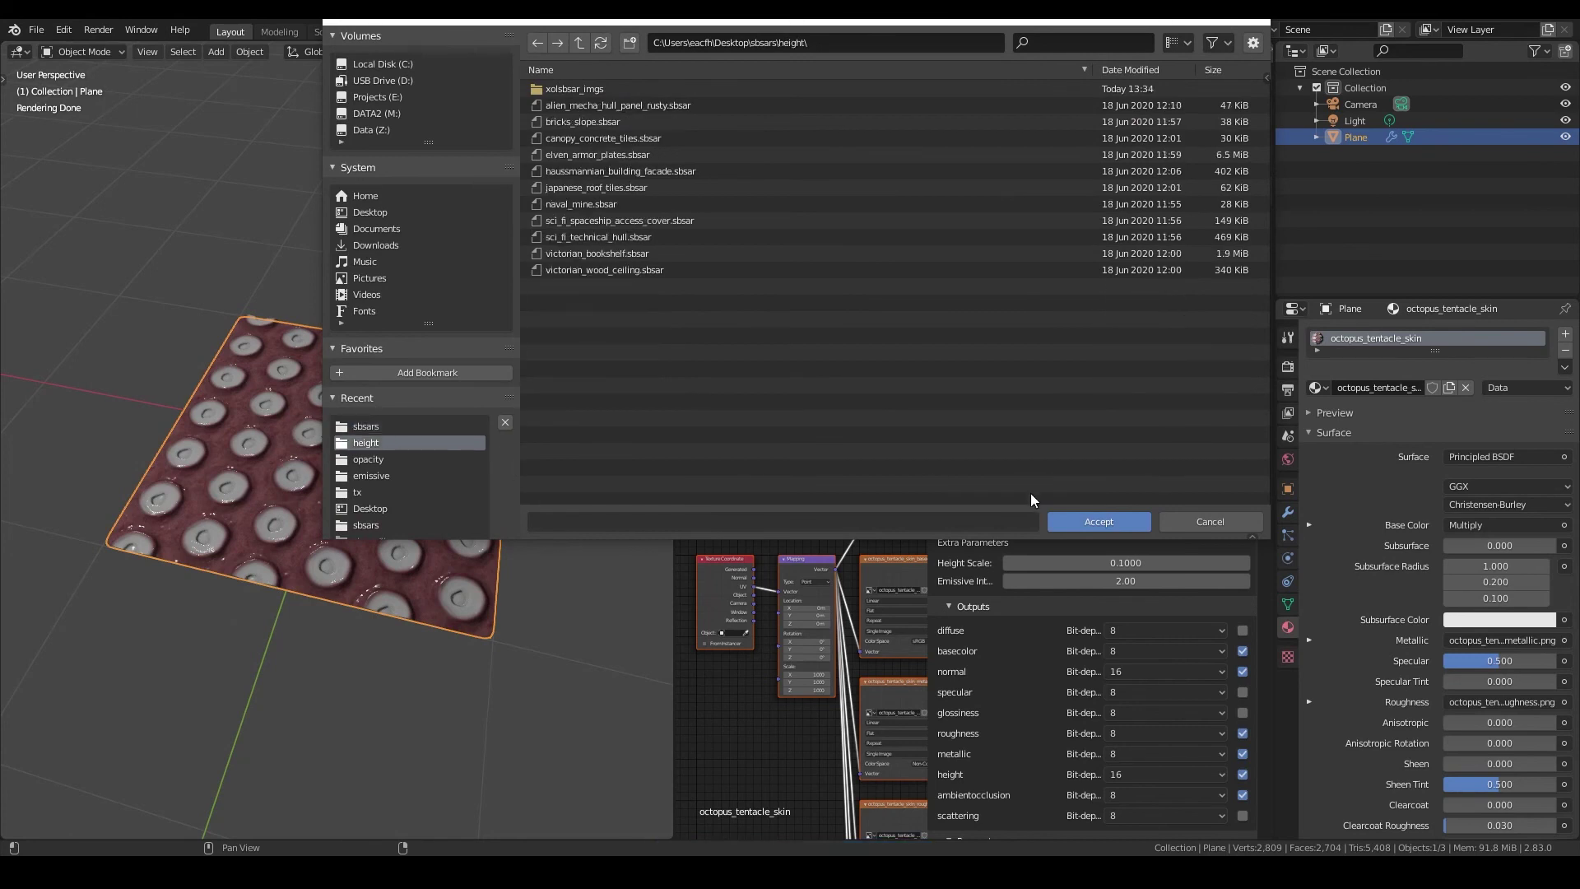
{"action": "left_click", "coordinate": [1072, 521]}
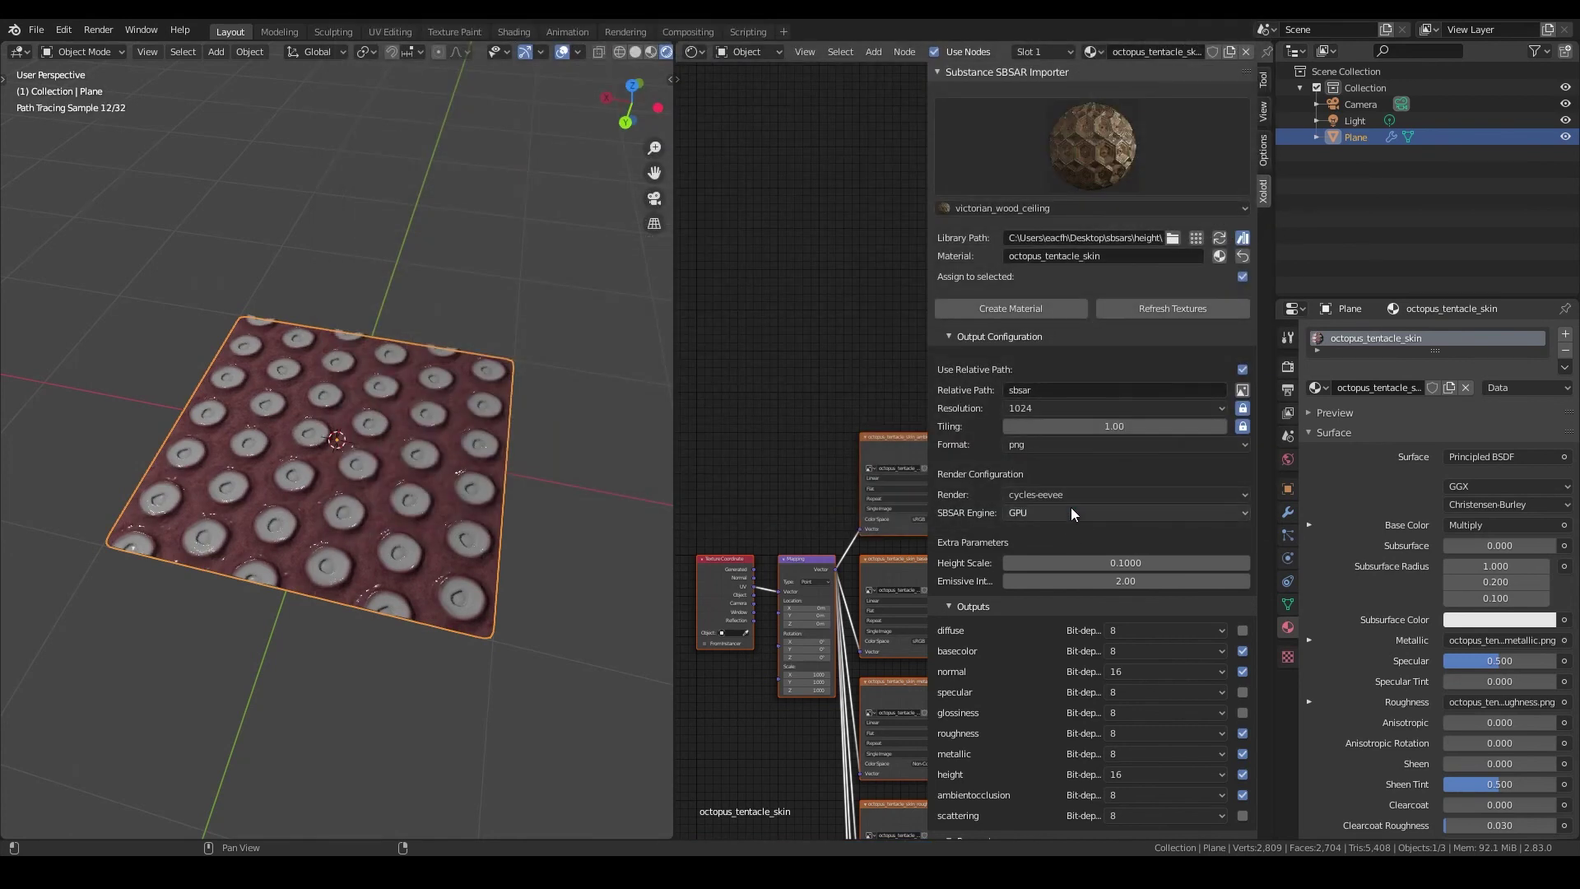
{"action": "left_click", "coordinate": [1103, 152]}
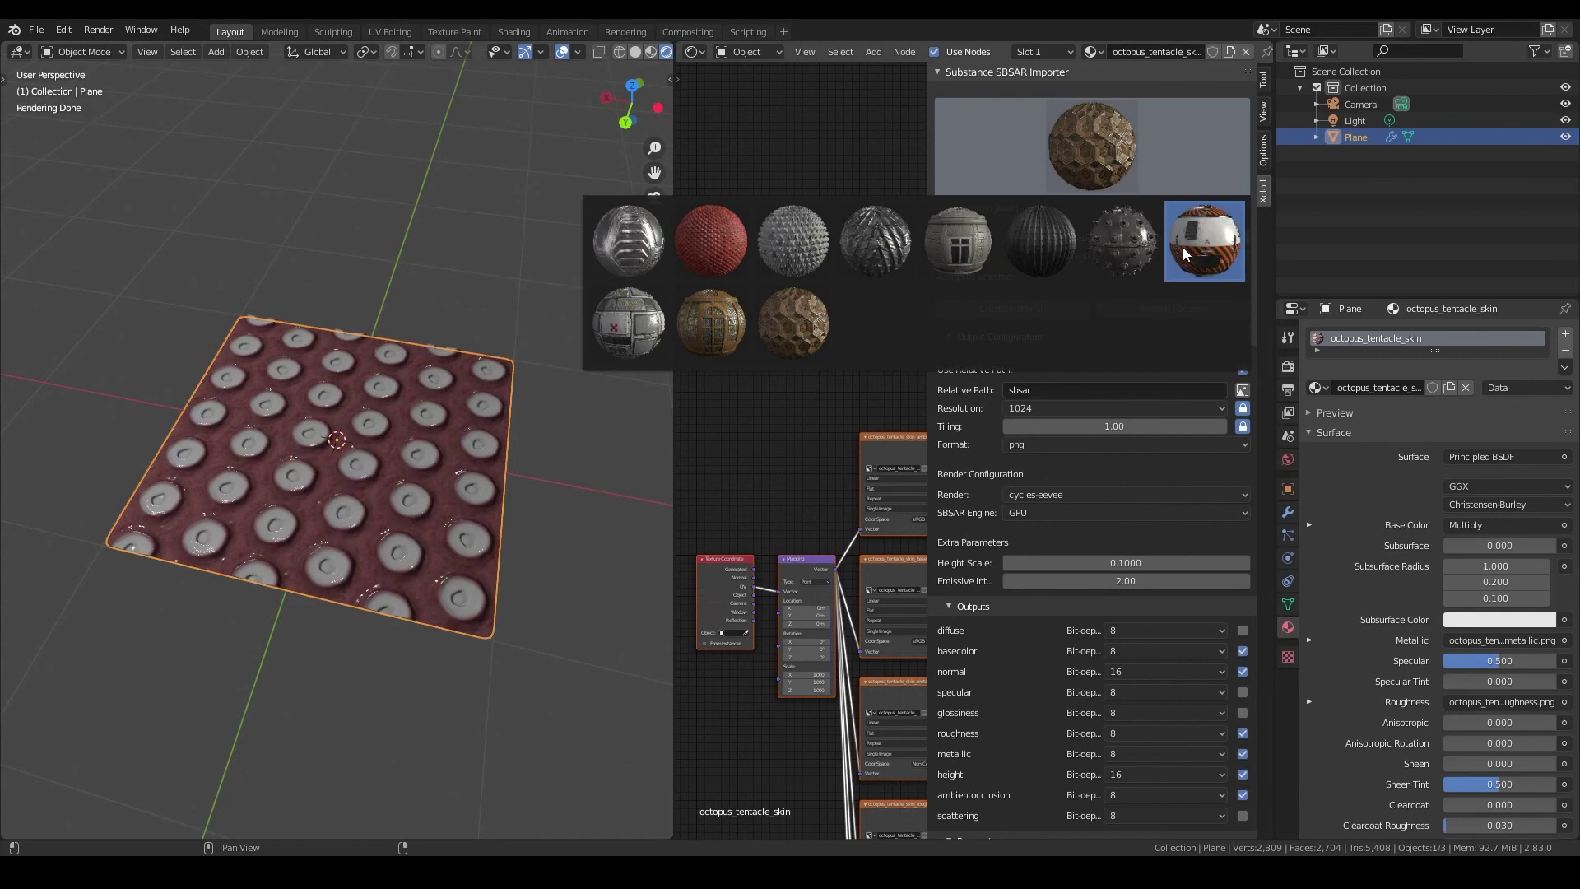
{"action": "left_click", "coordinate": [1182, 247]}
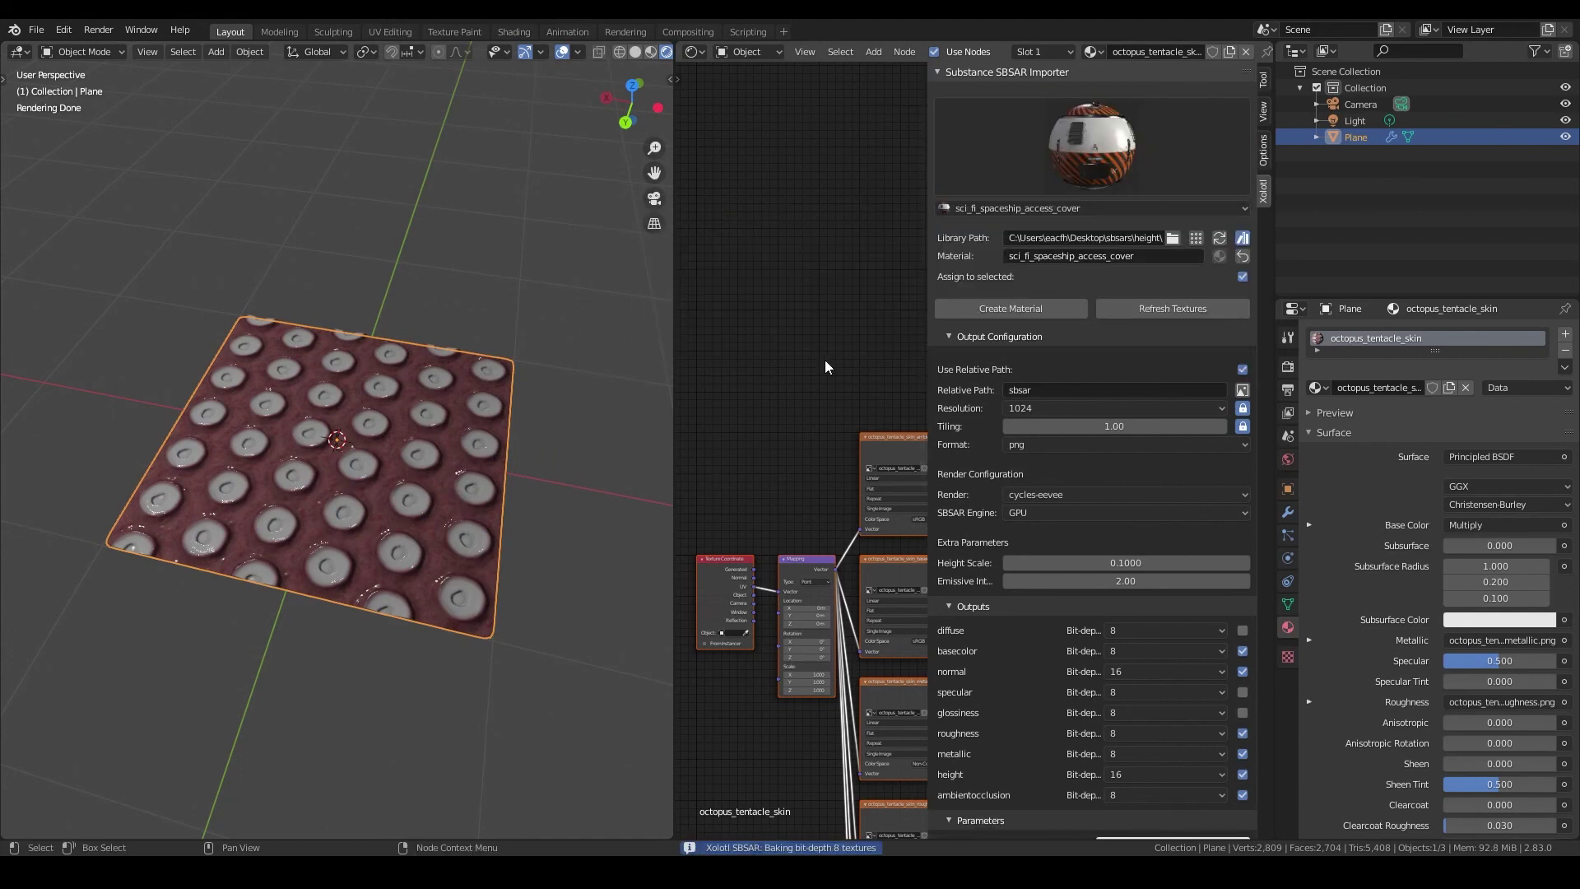